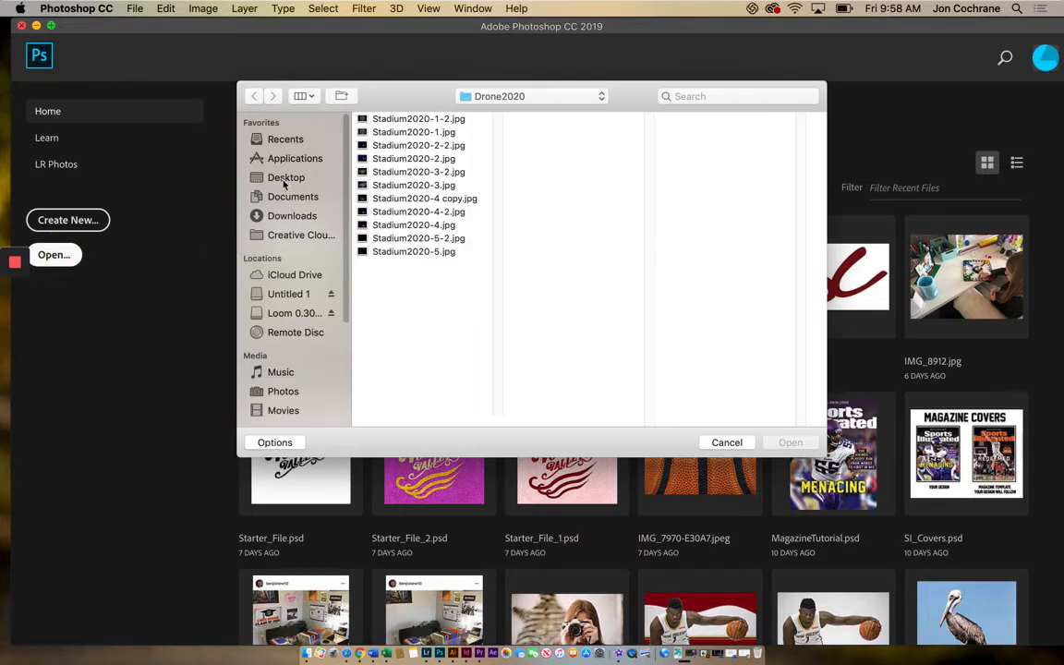
# Open the image GravelRoad.jpg from the Desktop folder.
pyautogui.click(283, 178)
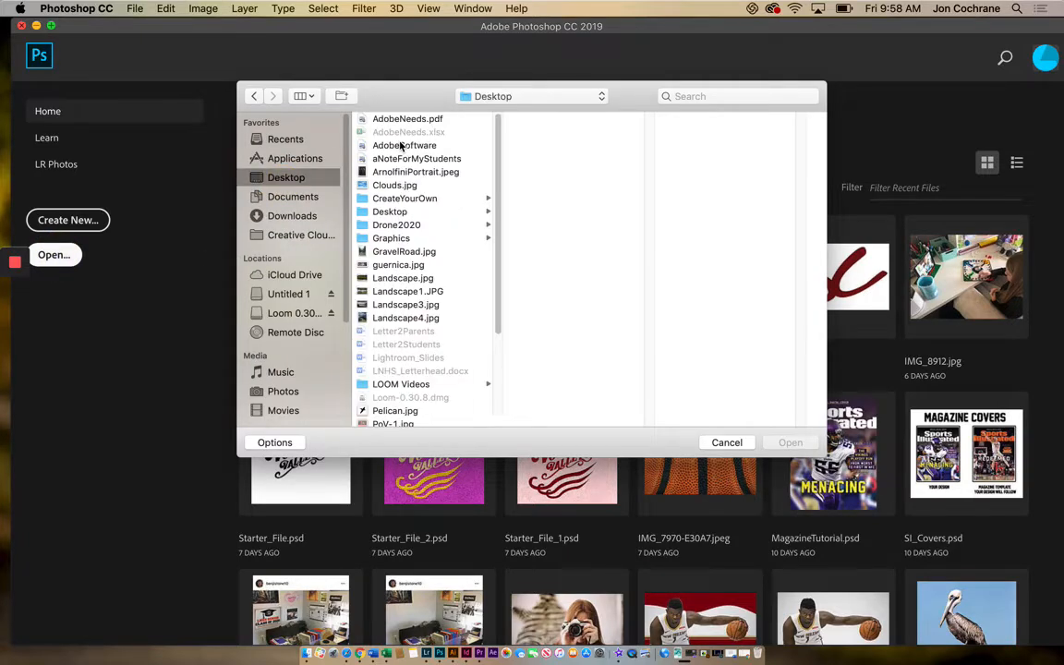
pyautogui.click(401, 273)
pyautogui.click(412, 288)
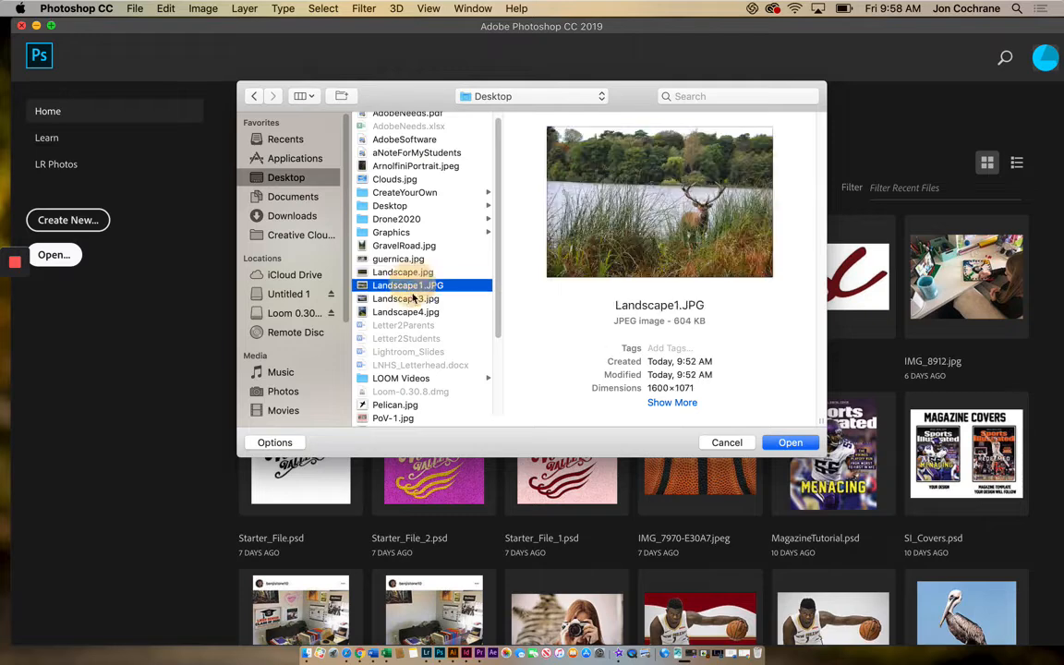
pyautogui.click(406, 299)
pyautogui.click(403, 311)
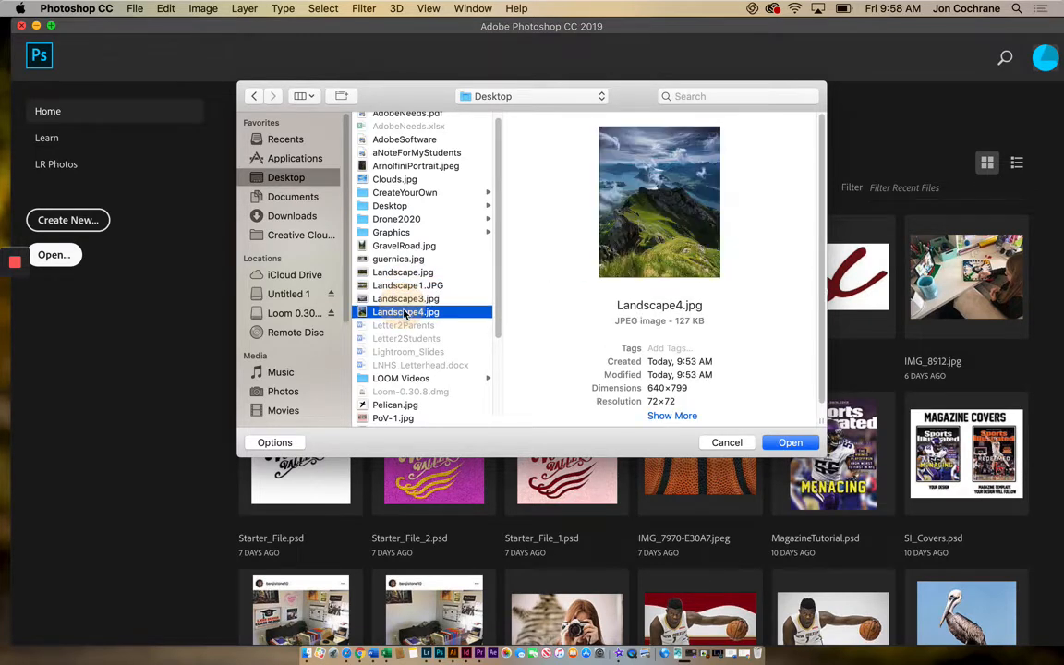
pyautogui.click(400, 261)
pyautogui.press('Up')
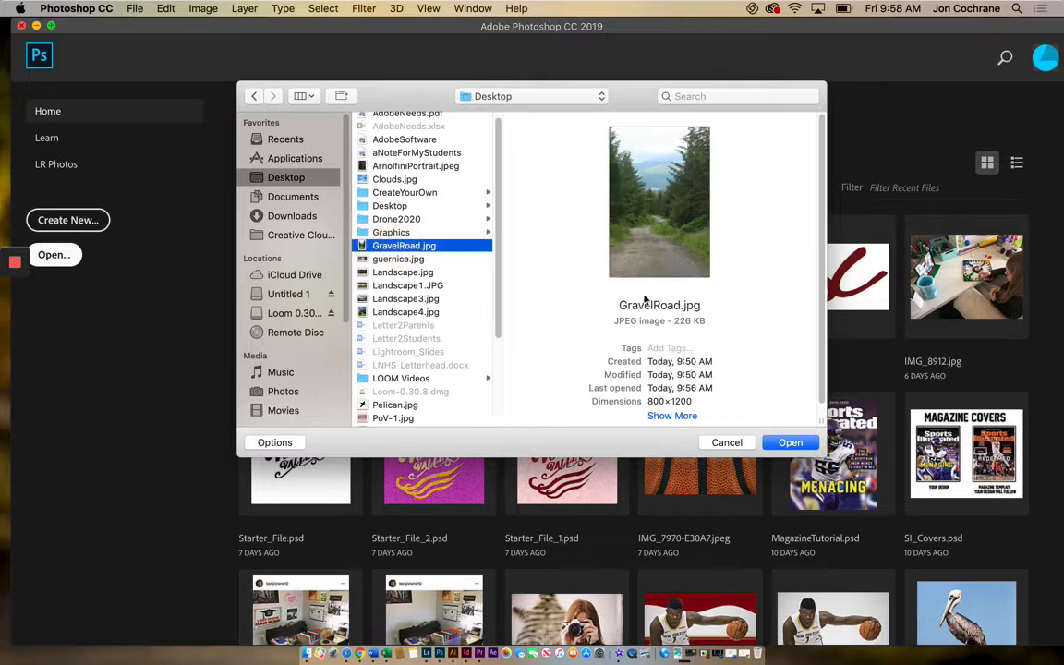
pyautogui.click(786, 445)
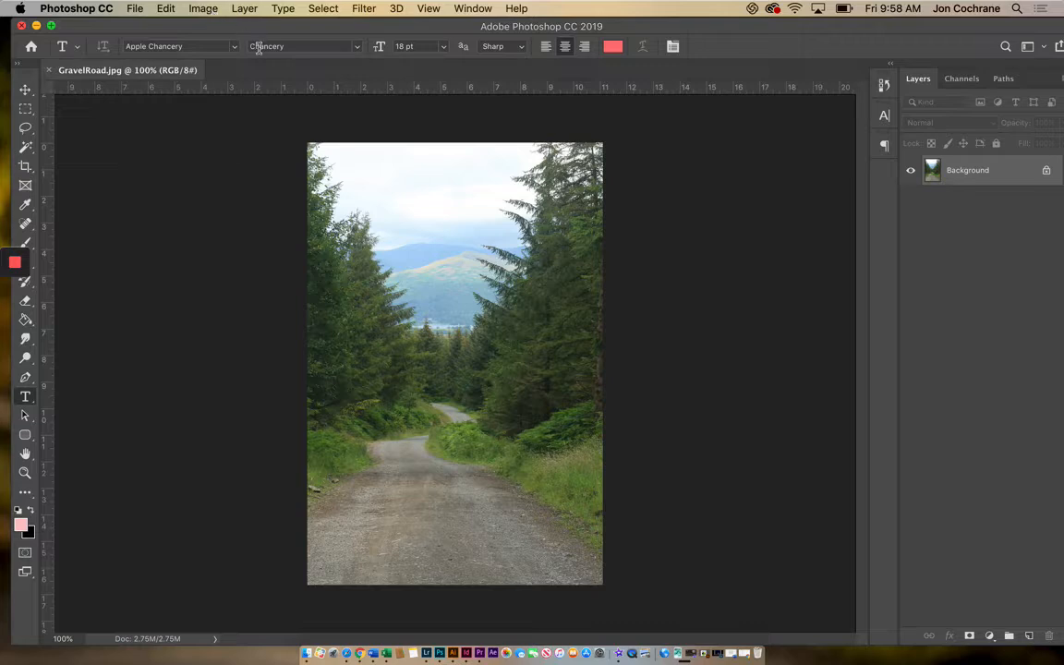
# Display the History panel beside the photo.
pyautogui.click(201, 10)
pyautogui.moveTo(220, 49)
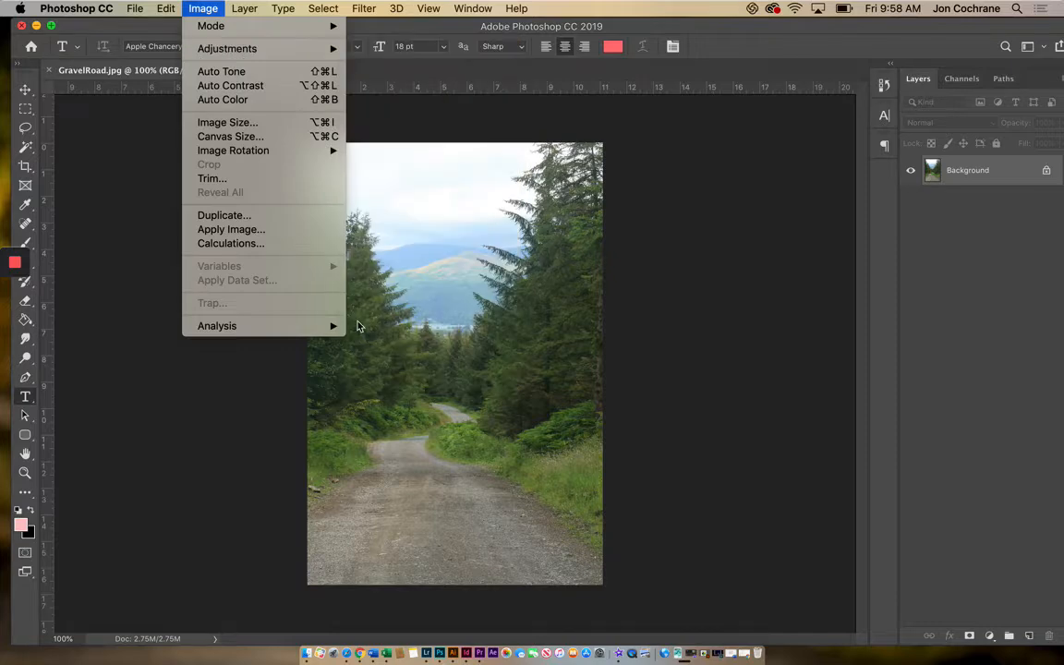
pyautogui.click(885, 88)
pyautogui.click(885, 88)
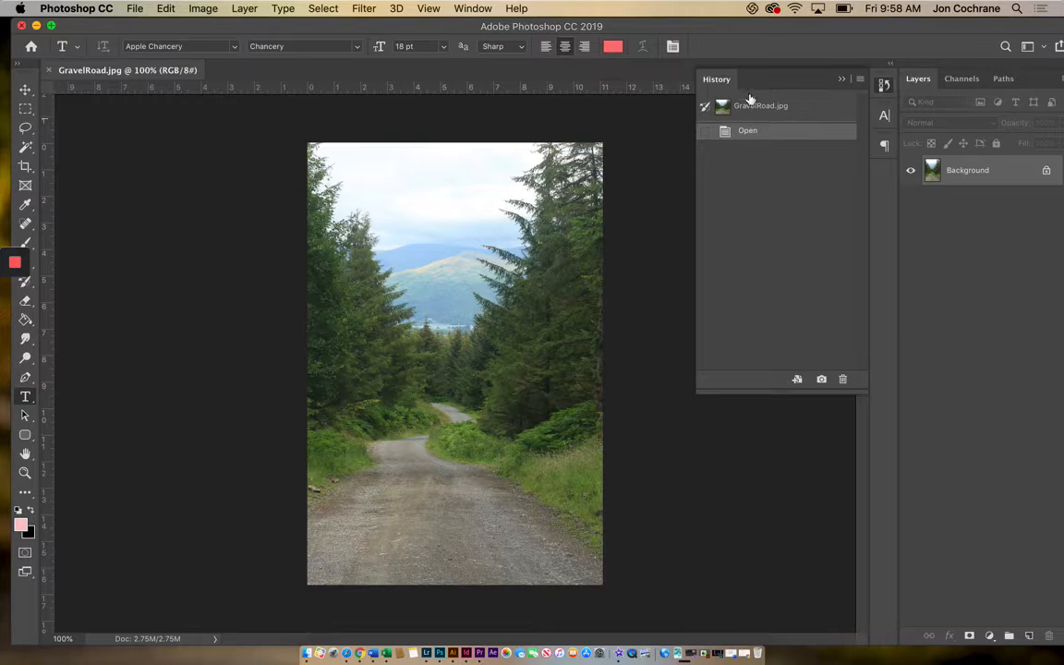
pyautogui.click(473, 8)
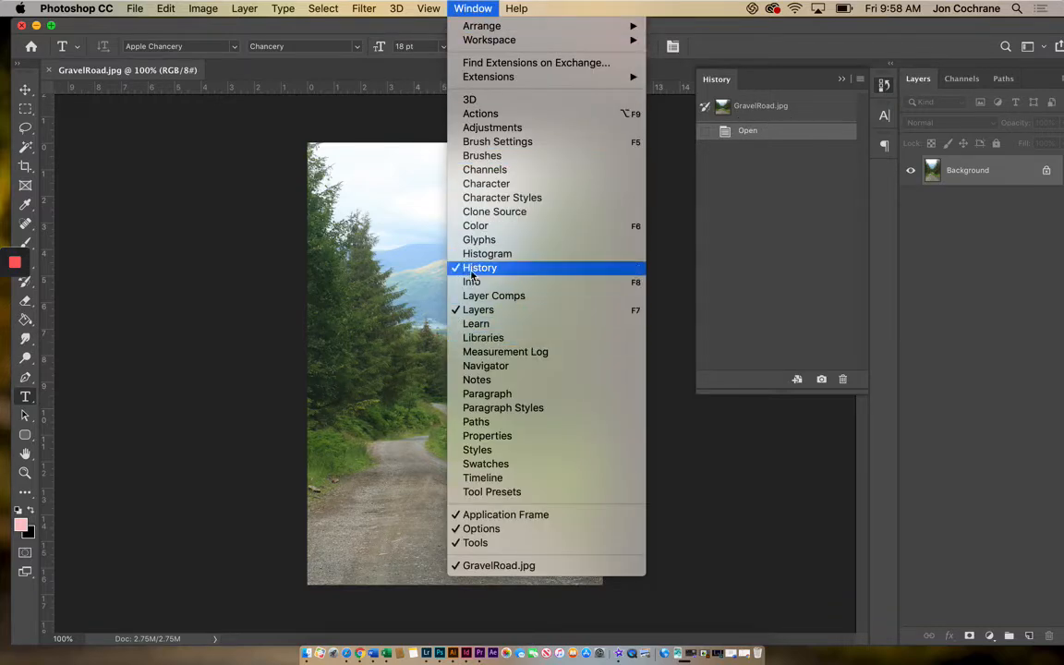
pyautogui.click(258, 205)
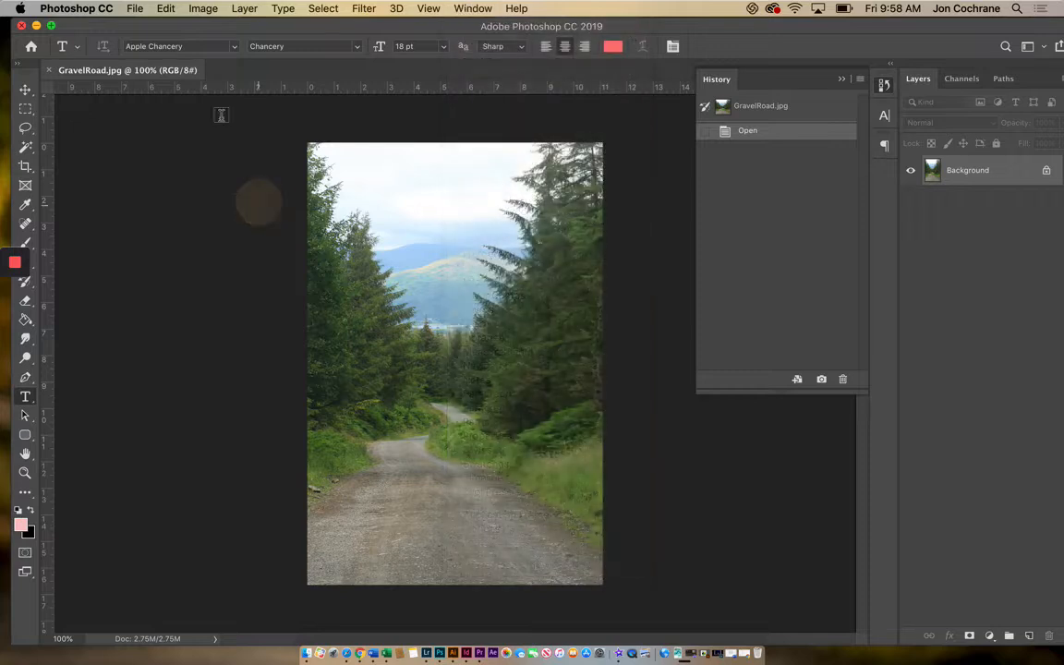
# Apply a Brightness/Contrast adjustment to the photo with brightness 15 and contrast 25.
pyautogui.click(202, 8)
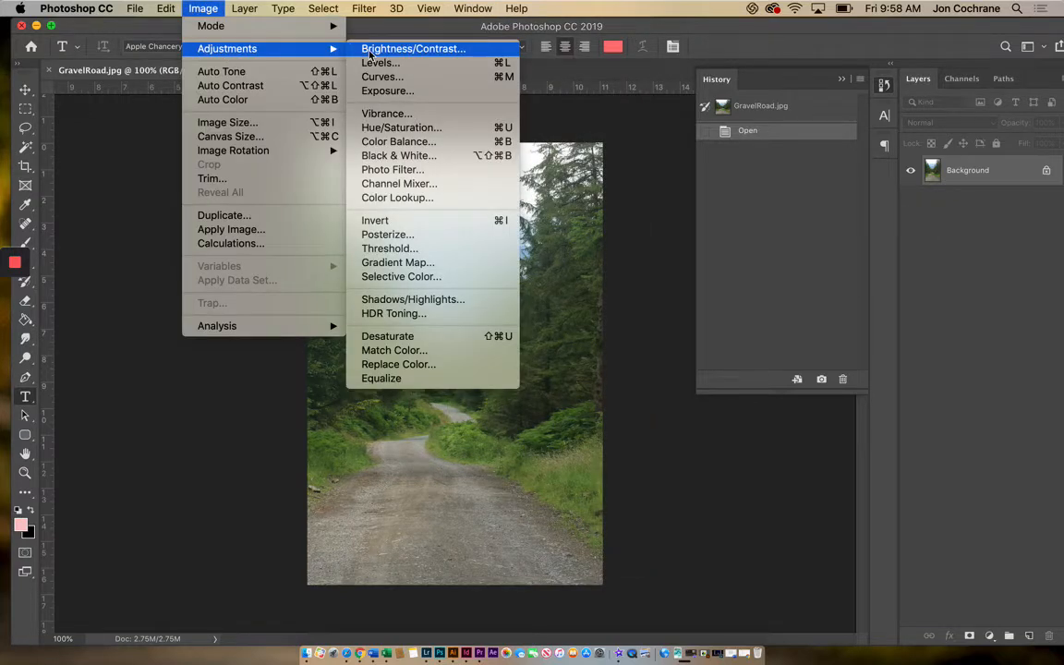
pyautogui.click(370, 51)
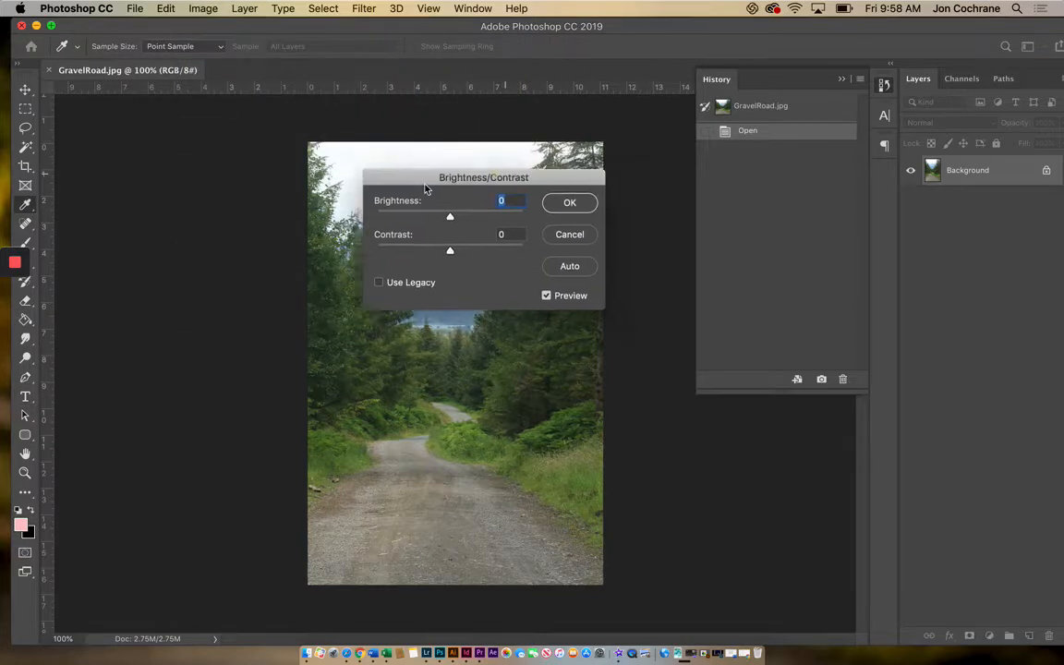
pyautogui.moveTo(426, 189); pyautogui.dragTo(194, 316)
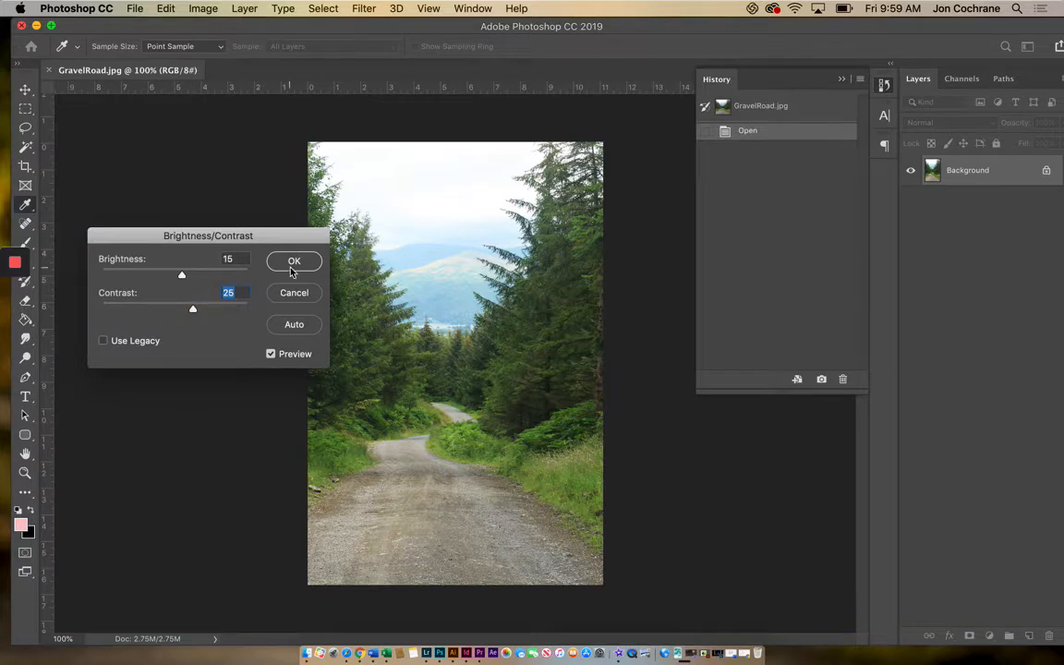
pyautogui.click(293, 262)
pyautogui.press('t')
# Apply a Levels adjustment to the RGB channel with input shadows 28, midtones 1.46 and highlights 233.
pyautogui.click(204, 10)
pyautogui.moveTo(227, 48)
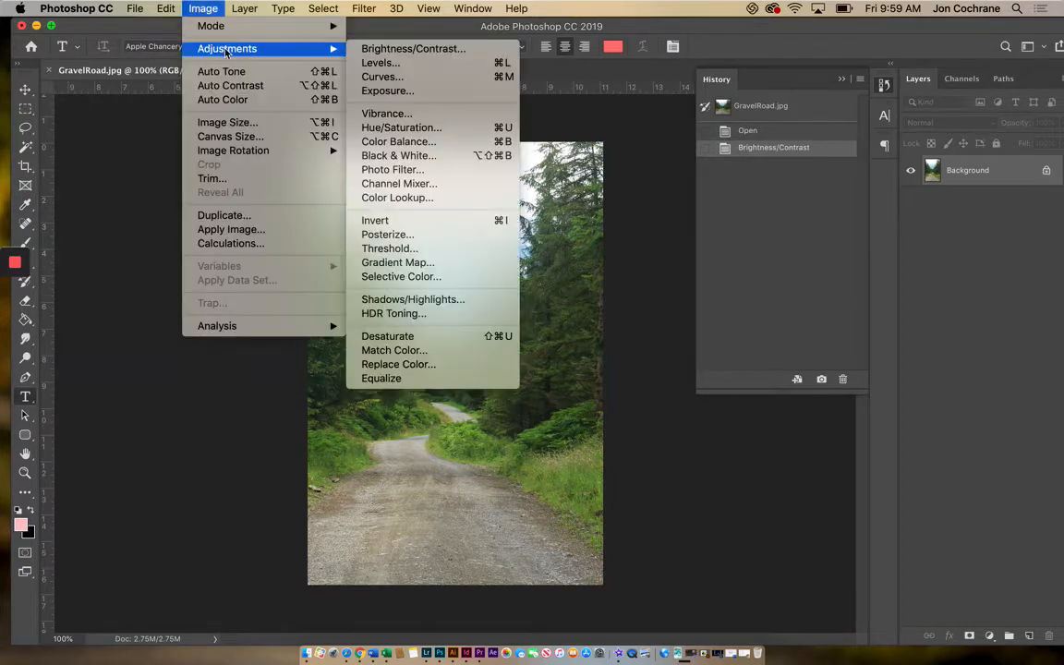
pyautogui.click(392, 64)
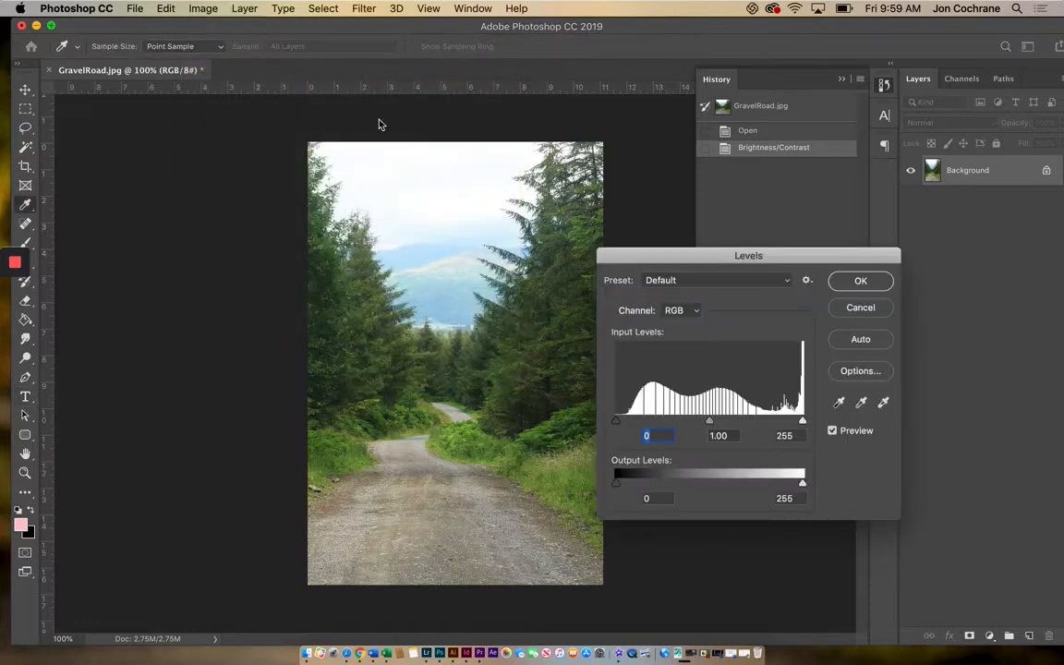
pyautogui.moveTo(615, 425); pyautogui.dragTo(640, 426)
pyautogui.moveTo(802, 421); pyautogui.dragTo(787, 425)
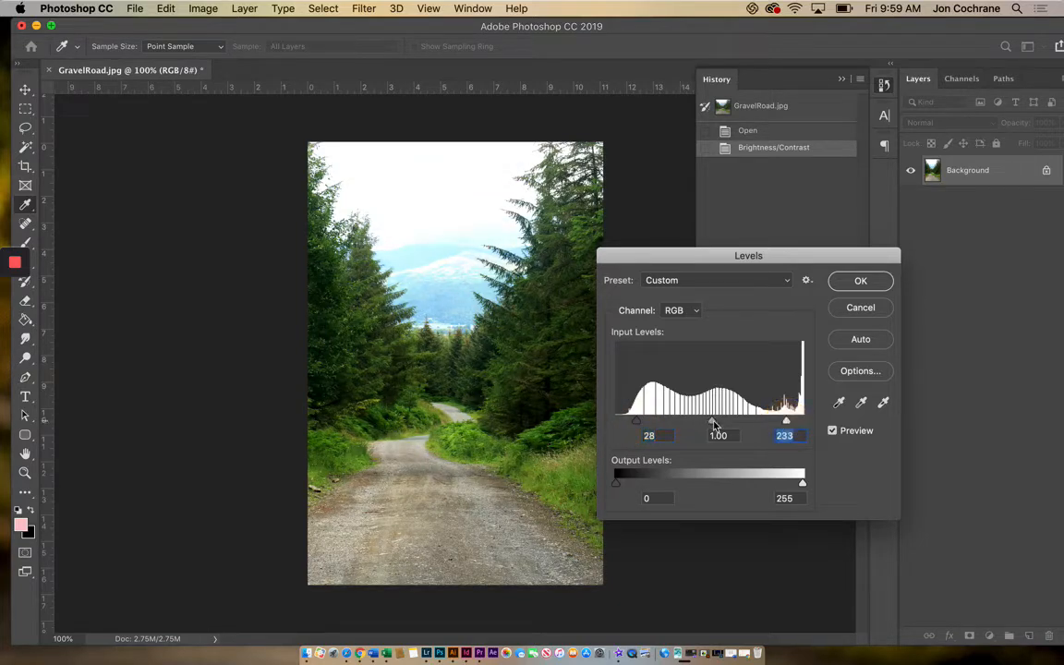
pyautogui.moveTo(711, 423); pyautogui.dragTo(690, 434)
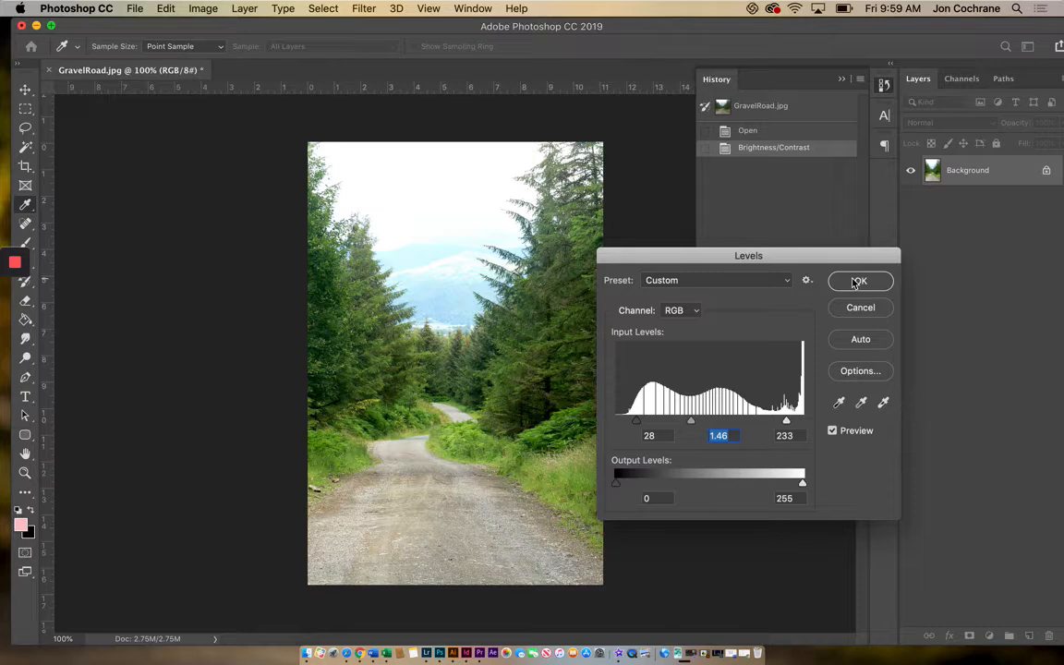
pyautogui.click(856, 281)
pyautogui.press('t')
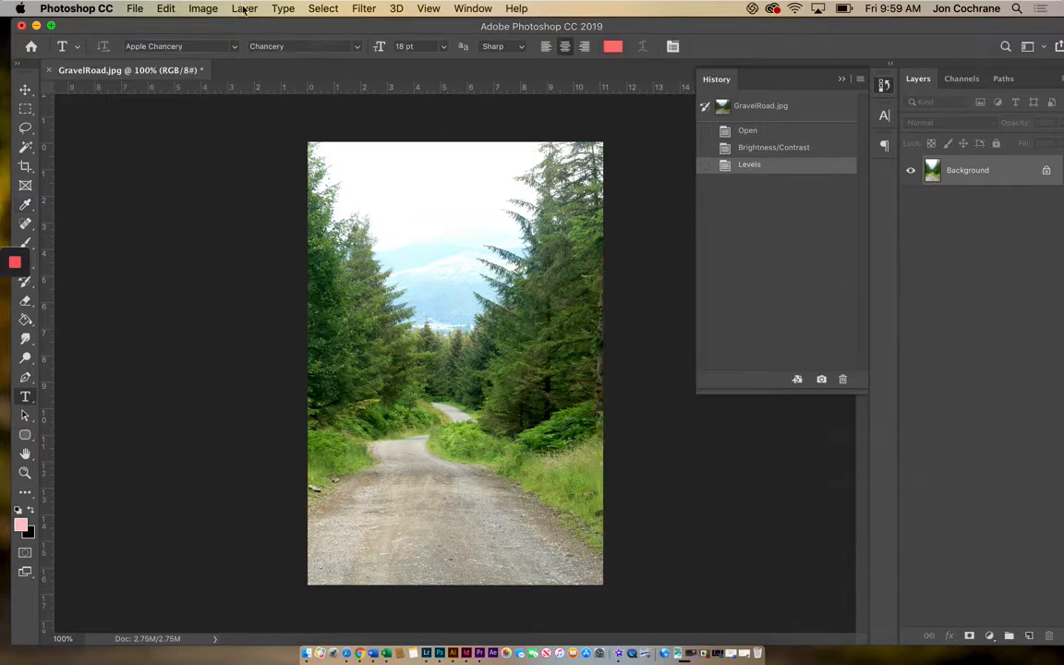
# Try colorizing the photo with Hue/Saturation at hue 173 and saturation 51, and cancel the adjustment.
pyautogui.click(201, 10)
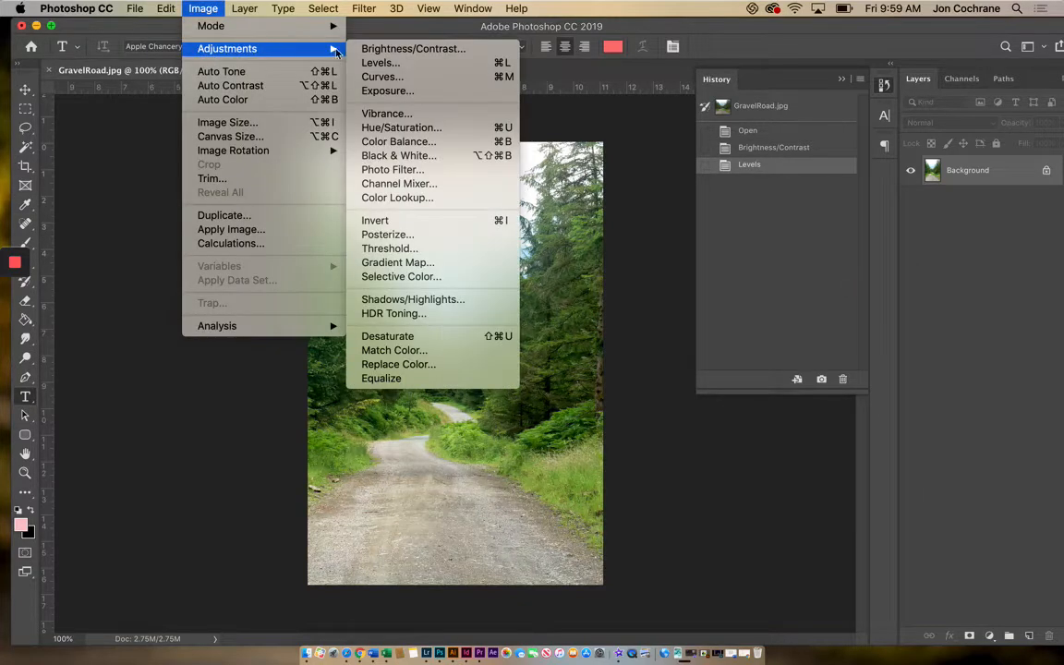
pyautogui.click(380, 131)
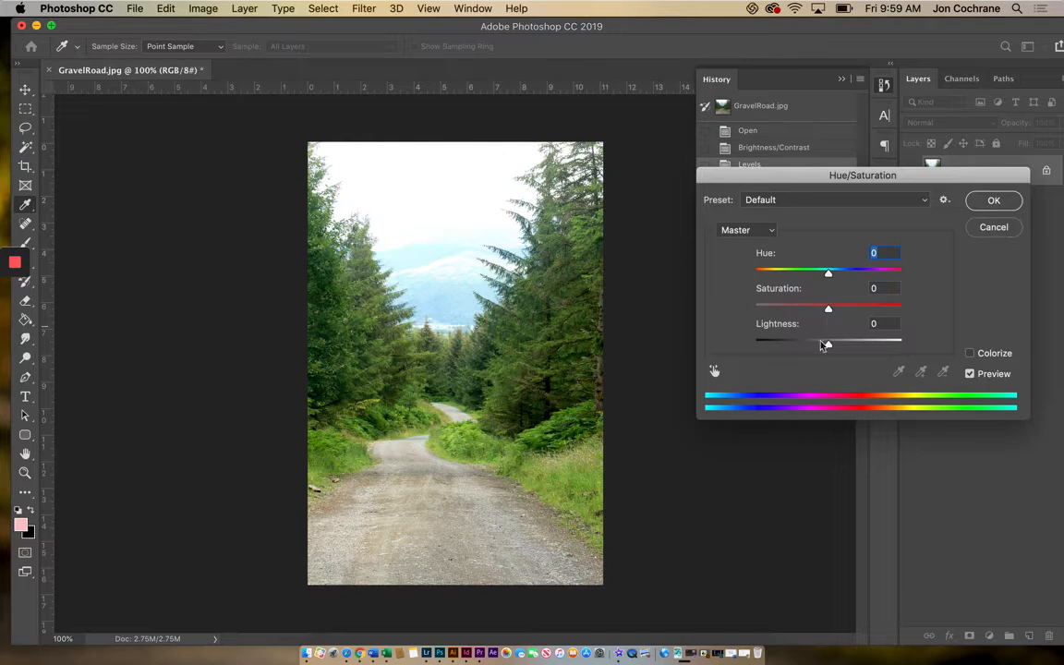
pyautogui.moveTo(829, 274); pyautogui.dragTo(857, 287)
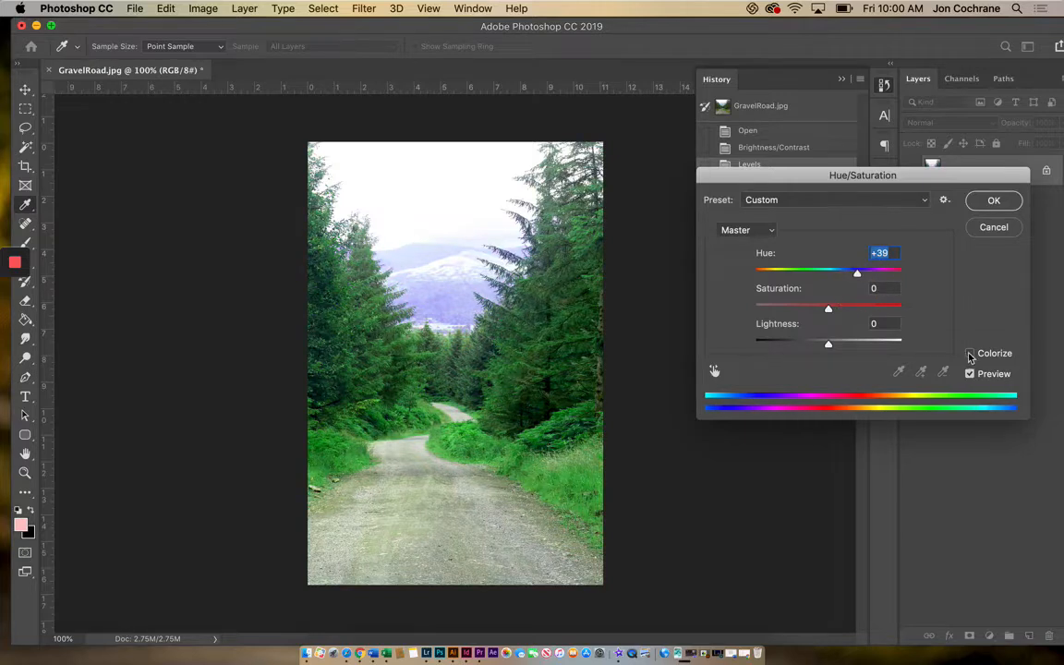
pyautogui.click(970, 355)
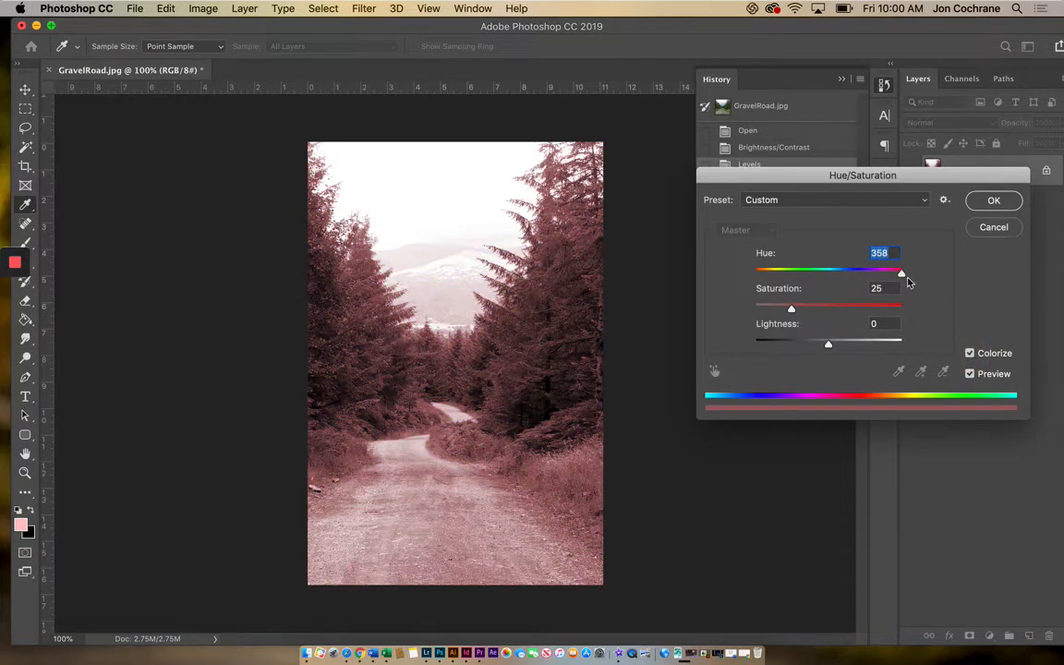
pyautogui.moveTo(899, 277); pyautogui.dragTo(832, 317)
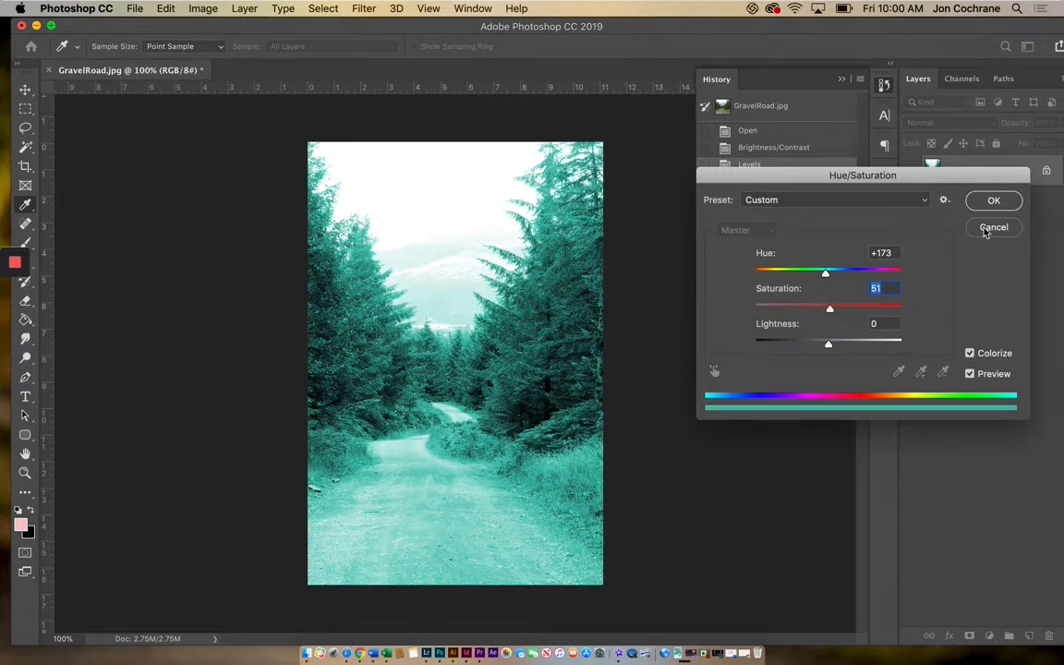
pyautogui.click(985, 229)
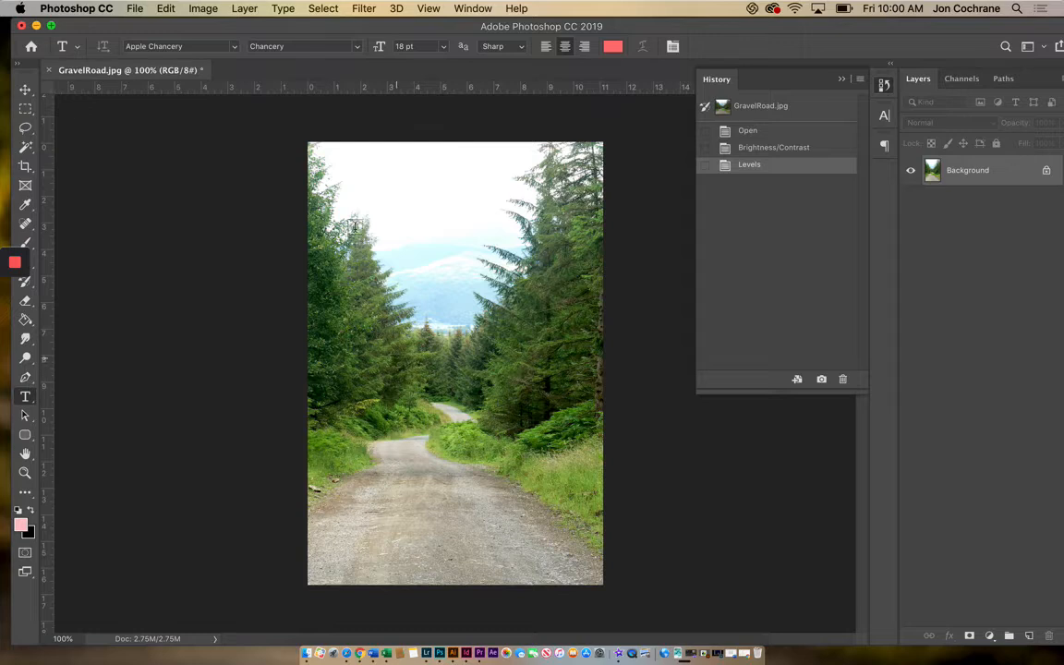
# Try inverting the photo's colors, and undo the inversion.
pyautogui.click(202, 9)
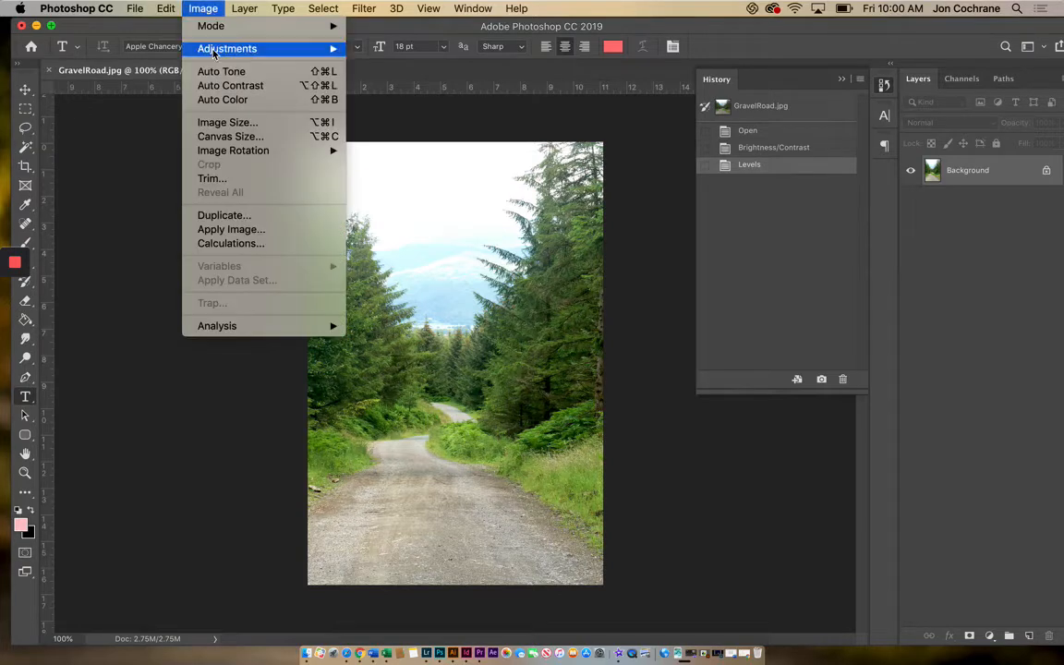
pyautogui.moveTo(254, 53)
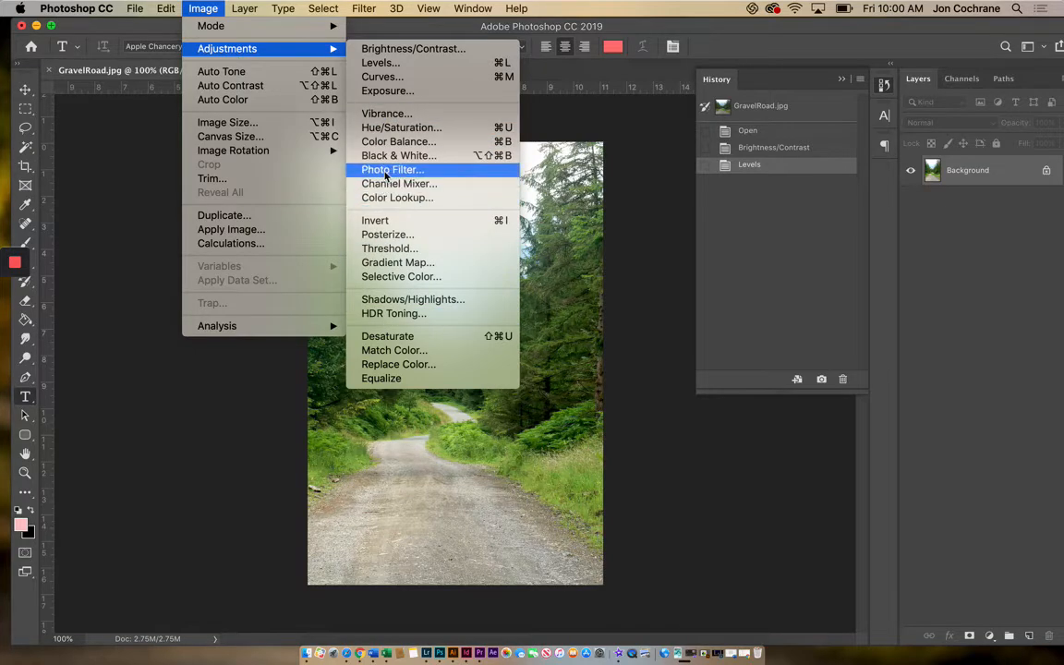
pyautogui.click(375, 222)
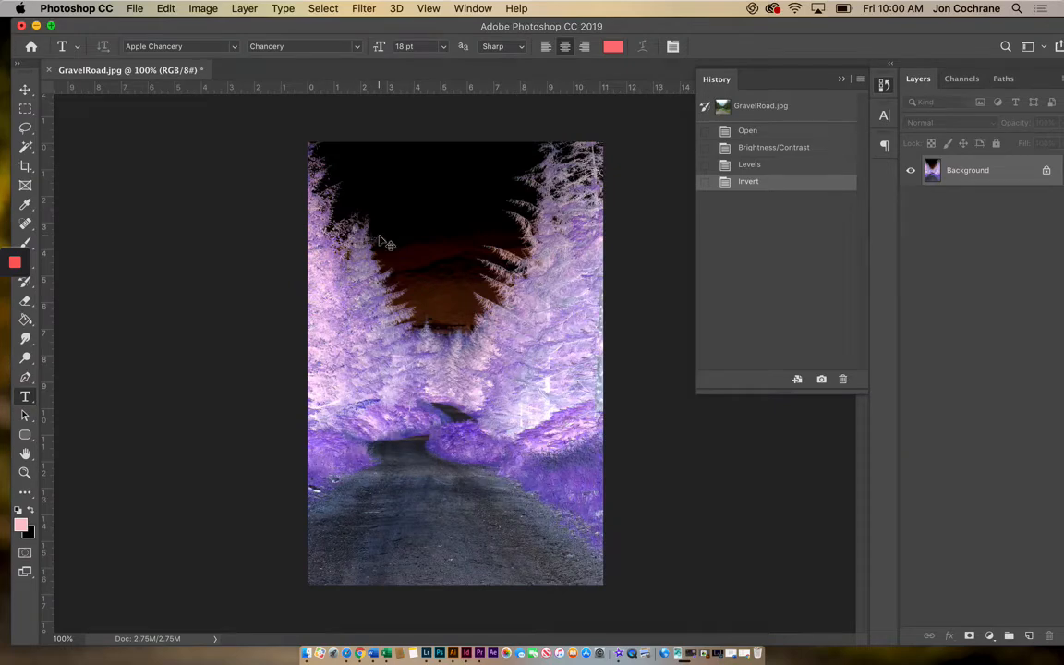
pyautogui.press('super+z')
# Try the Posterize adjustment on the photo with different level counts, and cancel it.
pyautogui.click(204, 9)
pyautogui.moveTo(213, 48)
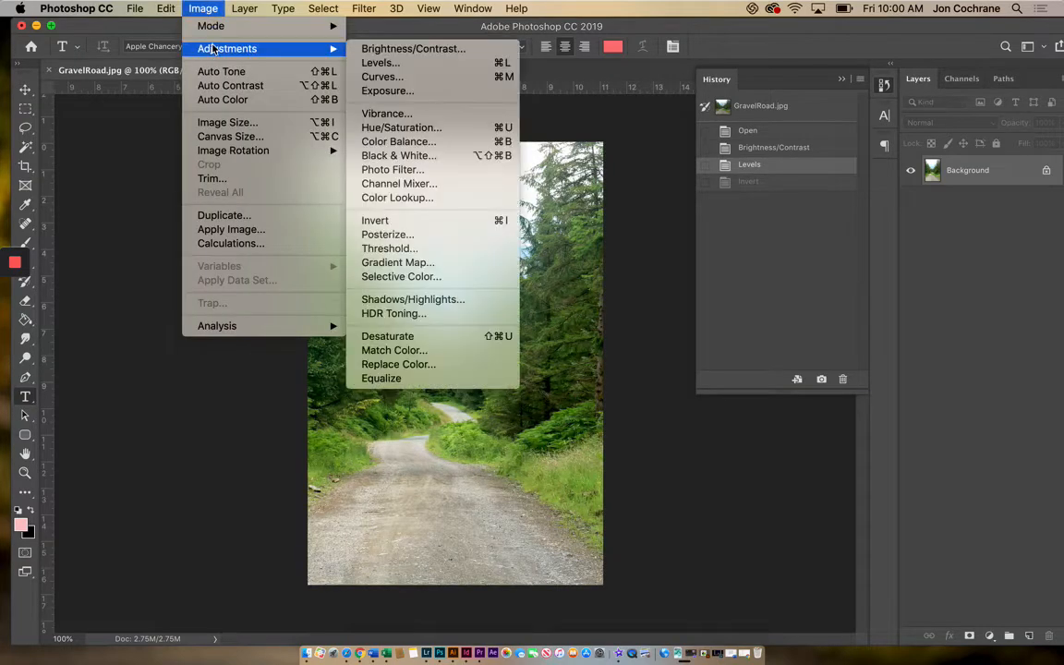
pyautogui.click(382, 234)
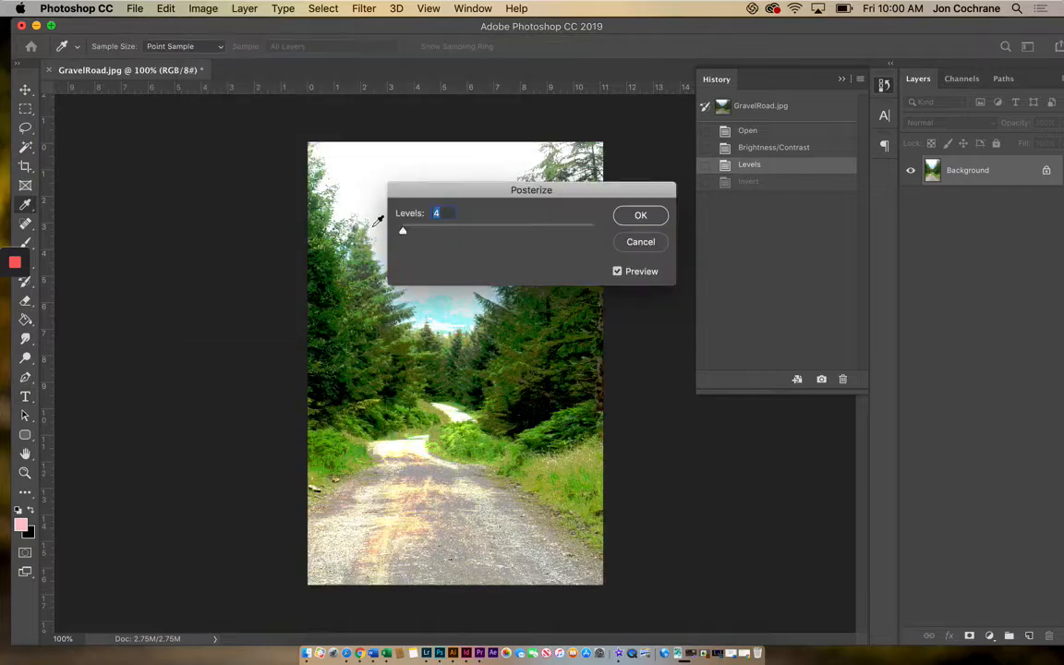
pyautogui.click(428, 232)
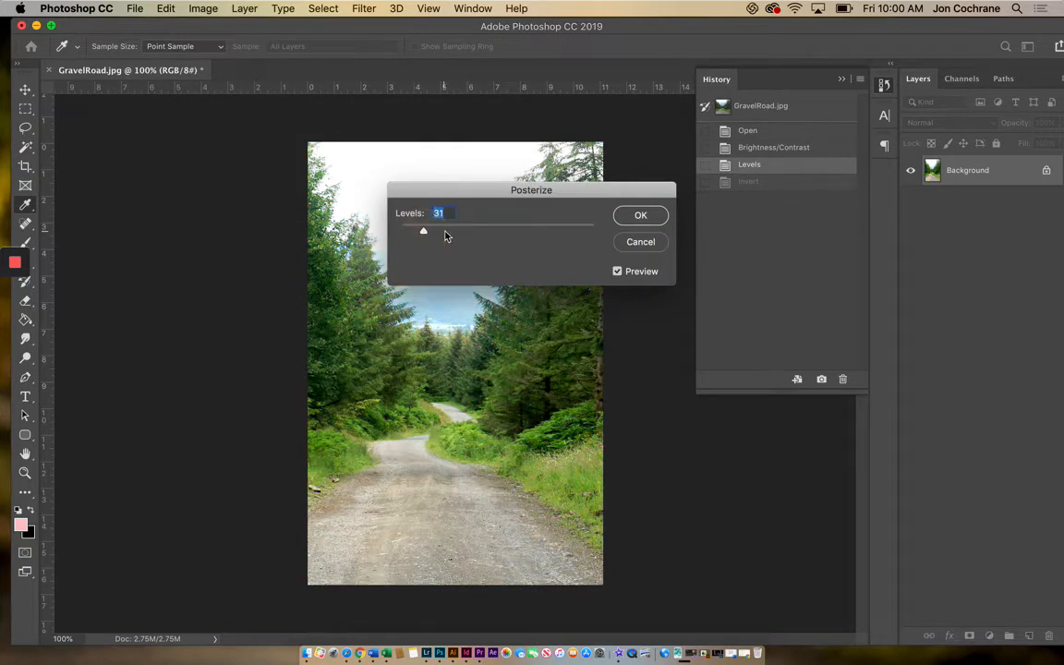
pyautogui.moveTo(443, 234); pyautogui.dragTo(411, 233)
pyautogui.click(650, 243)
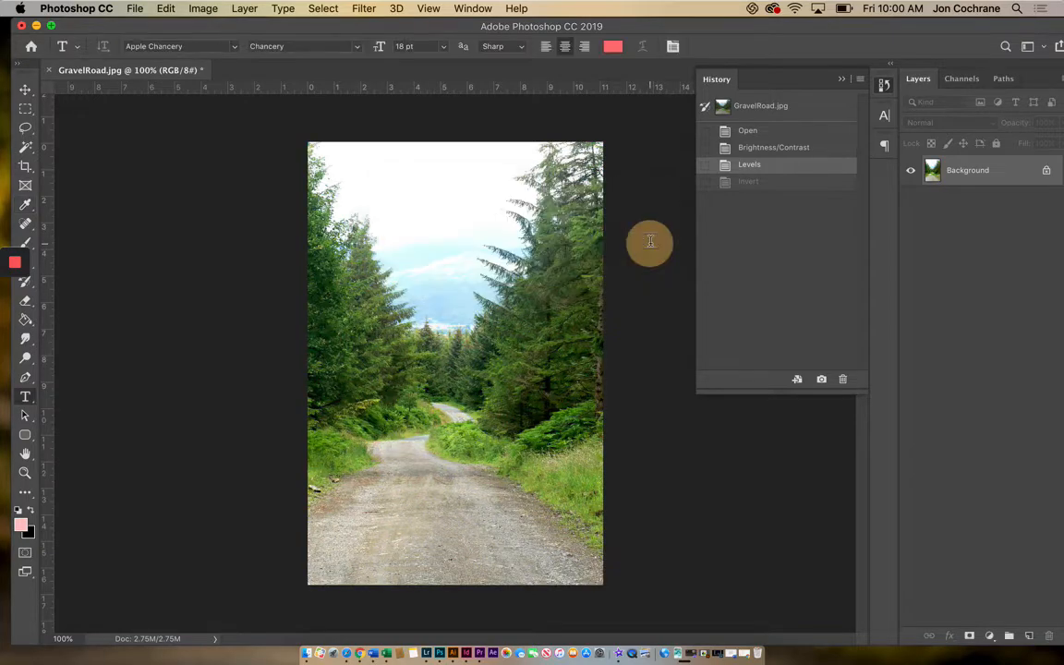
# Try the Threshold adjustment on the photo with a raised threshold level, and cancel it.
pyautogui.click(203, 8)
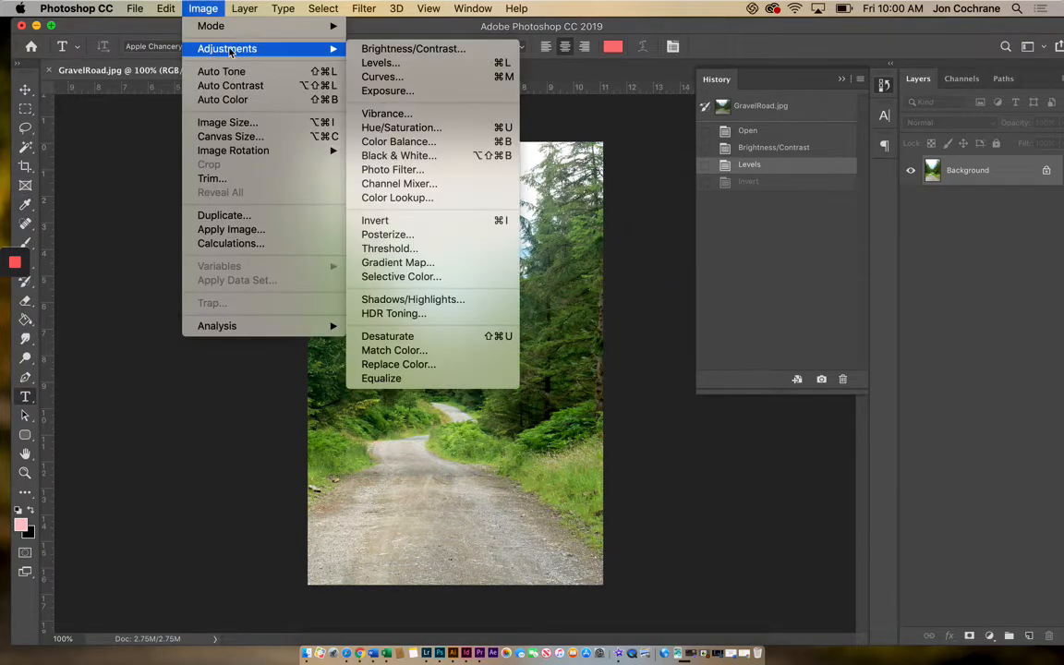
pyautogui.click(394, 249)
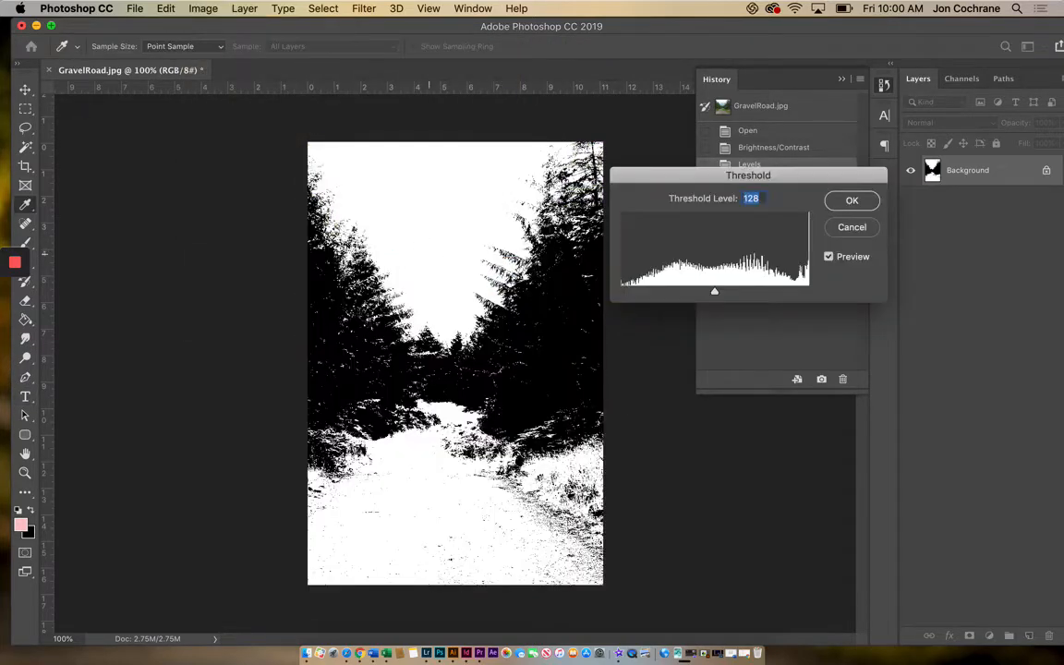
pyautogui.moveTo(714, 292); pyautogui.dragTo(737, 292)
pyautogui.click(852, 227)
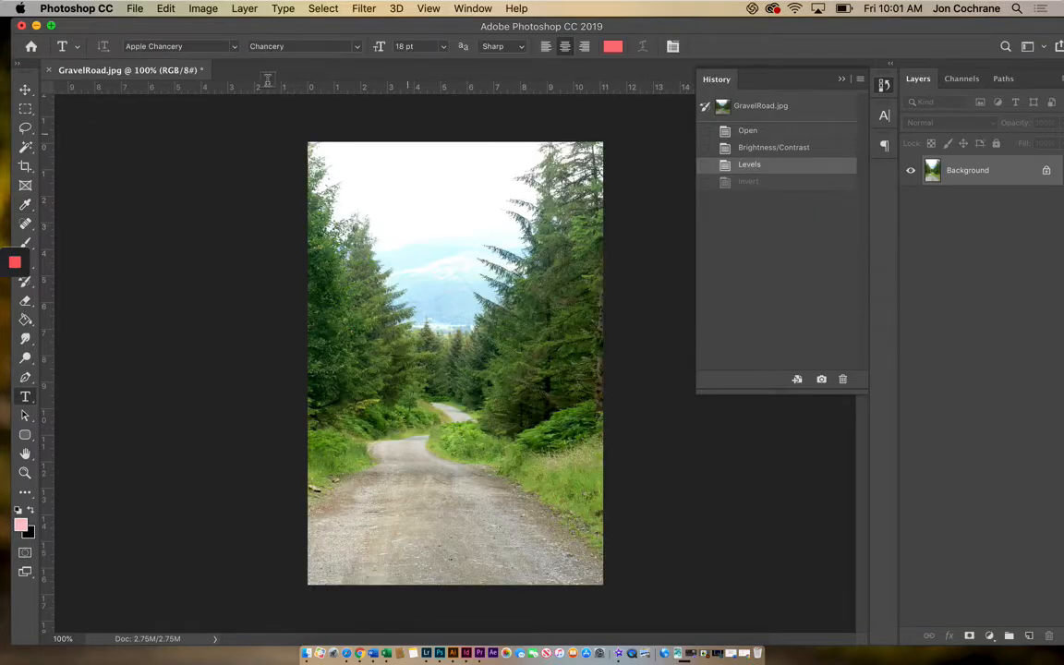
# Desaturate the photo to turn it black and white.
pyautogui.click(203, 8)
pyautogui.moveTo(223, 55)
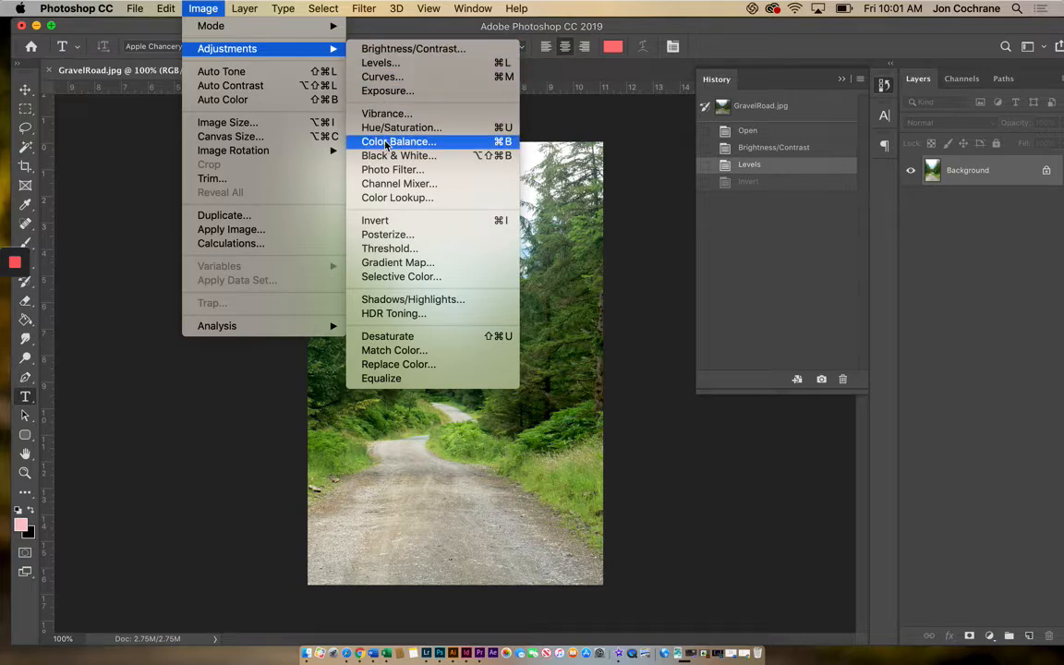
pyautogui.click(388, 338)
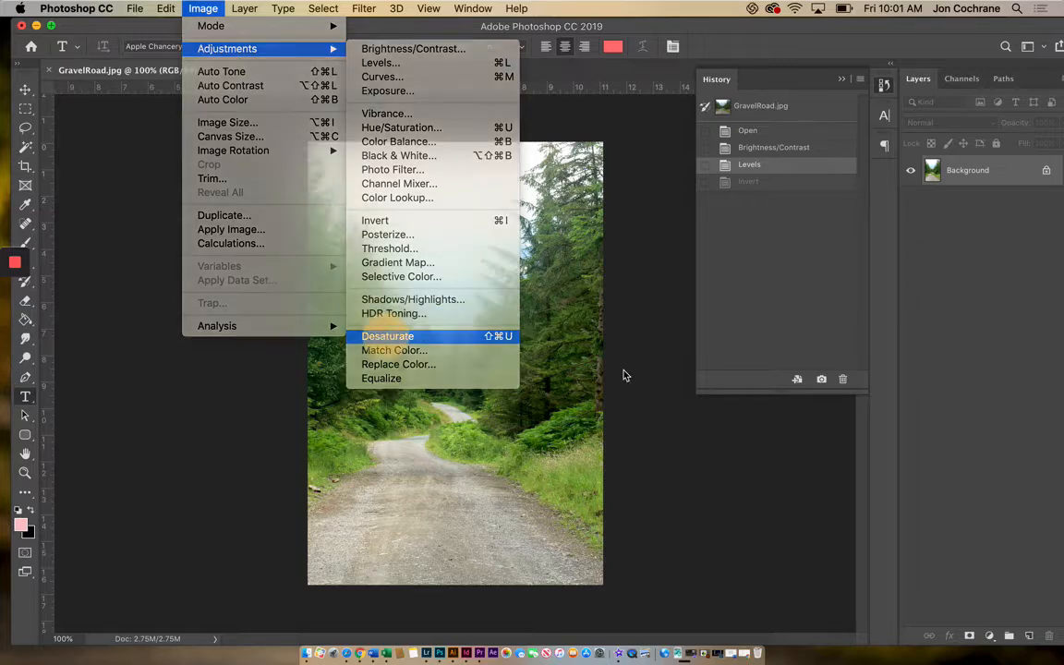
# Undo the desaturation and start a Photo Filter on the photo with Warming Filter (85) at 71% density.
pyautogui.press('super+z')
pyautogui.click(200, 9)
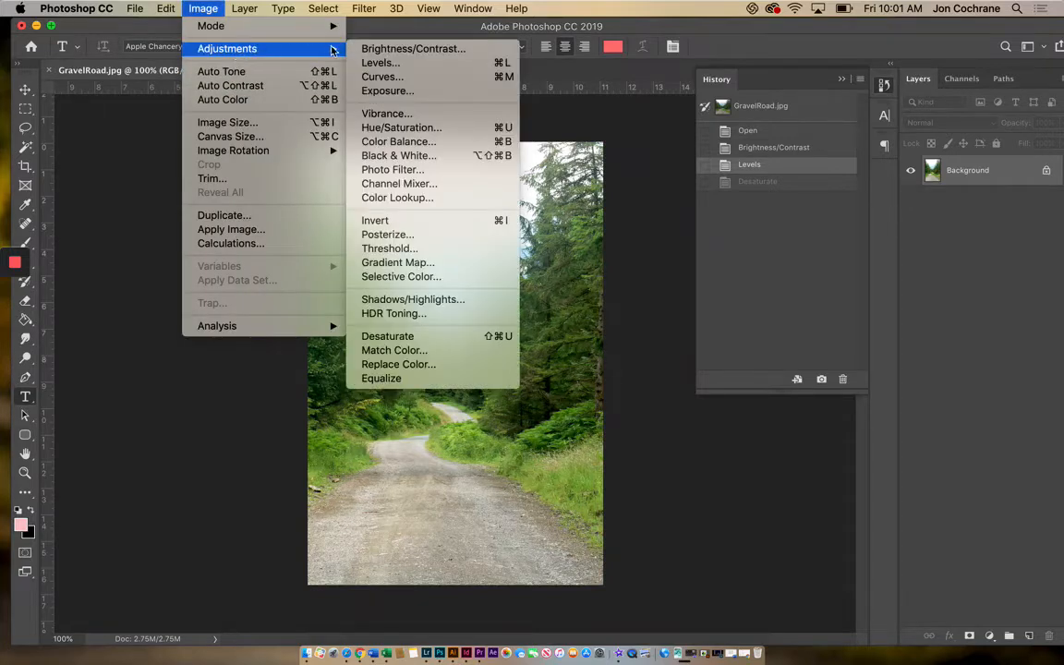
pyautogui.click(391, 169)
pyautogui.moveTo(536, 168); pyautogui.dragTo(761, 400)
pyautogui.moveTo(653, 527); pyautogui.dragTo(711, 527)
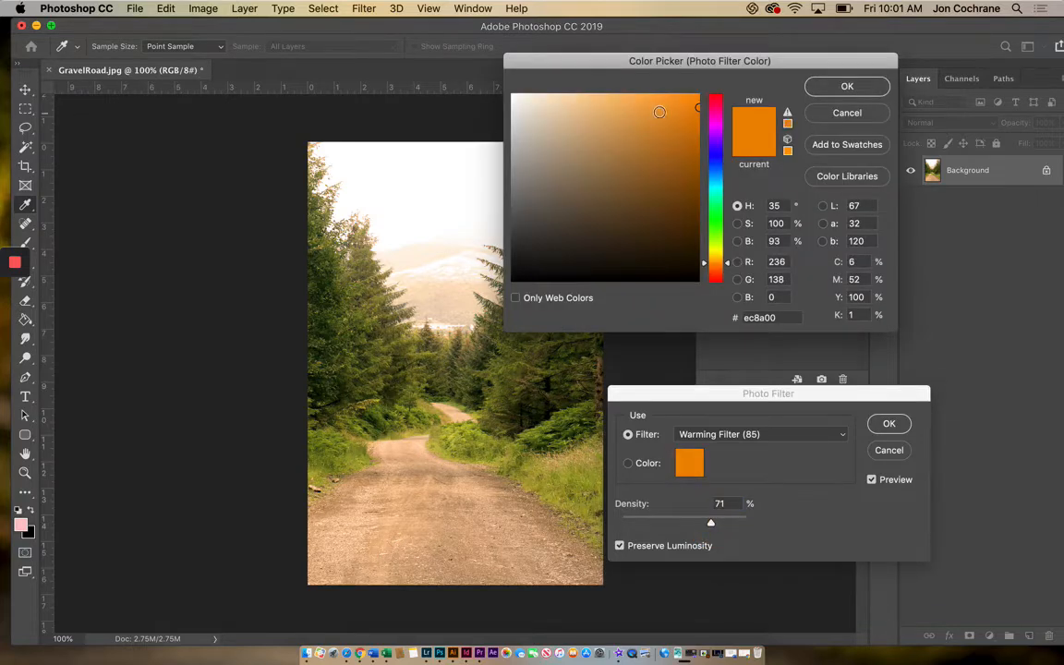
# Try a blue filter color, replace it with golden yellow ecb200, adjust the density and apply the Photo Filter.
pyautogui.click(716, 157)
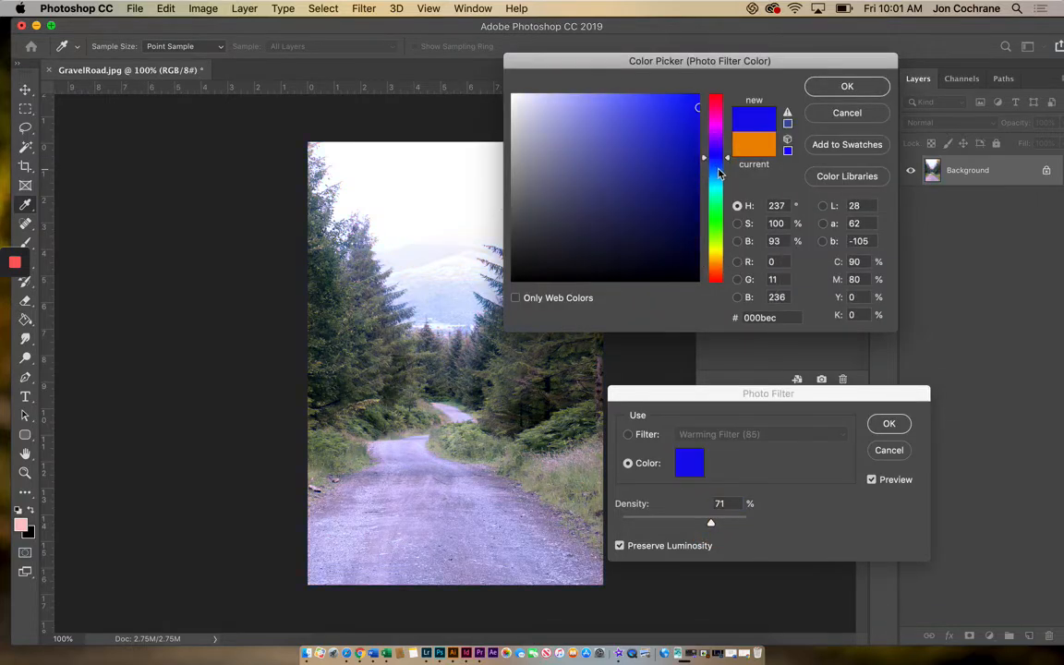
pyautogui.click(823, 90)
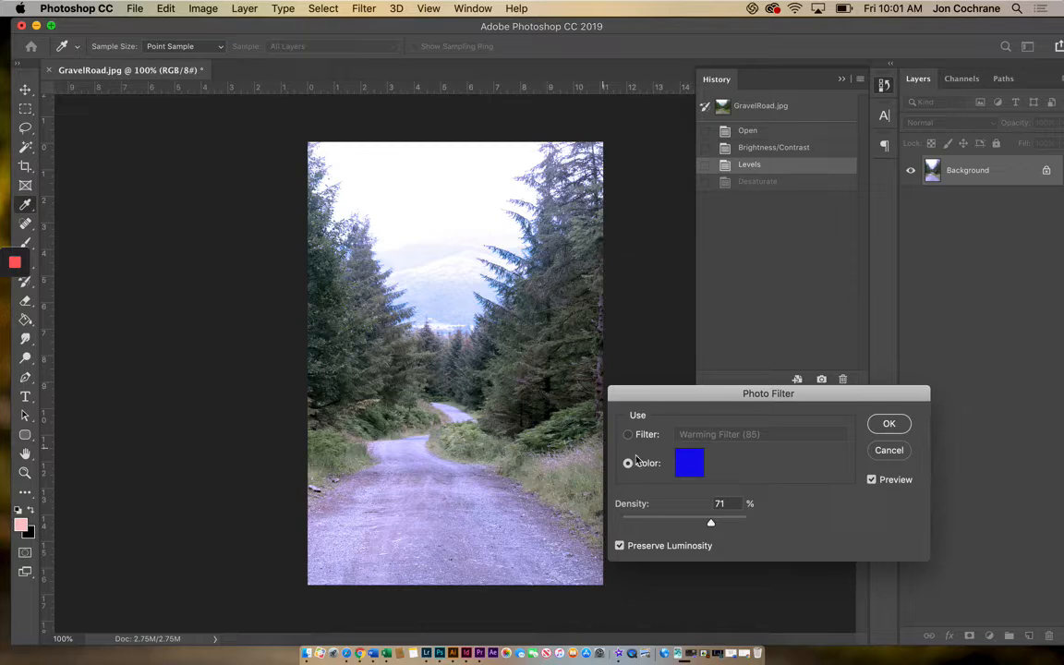
pyautogui.click(688, 467)
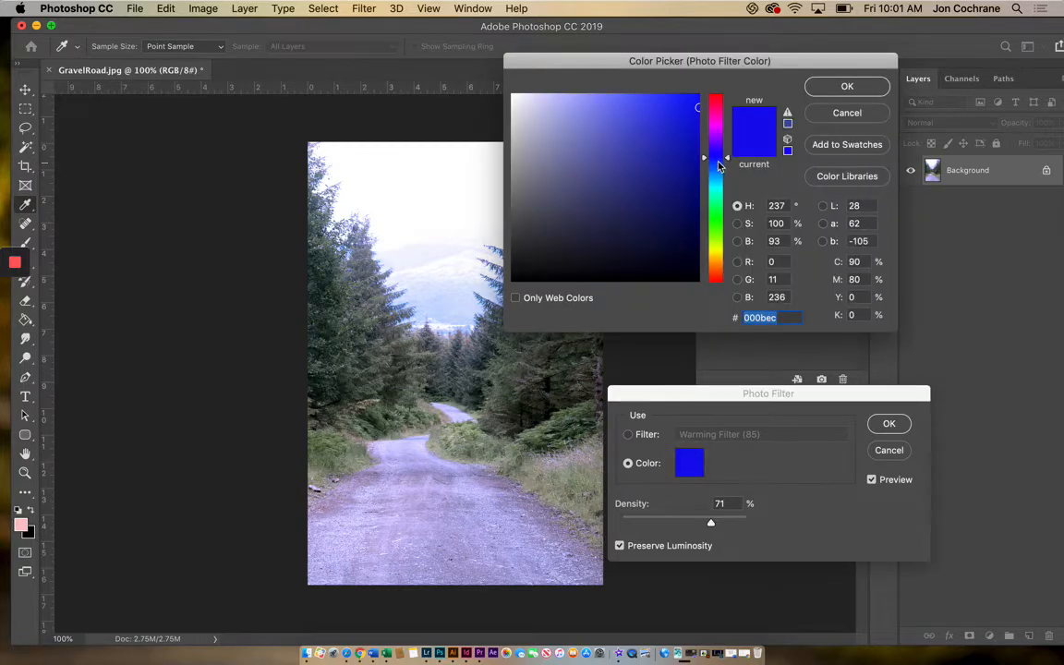
pyautogui.moveTo(717, 165); pyautogui.dragTo(723, 261)
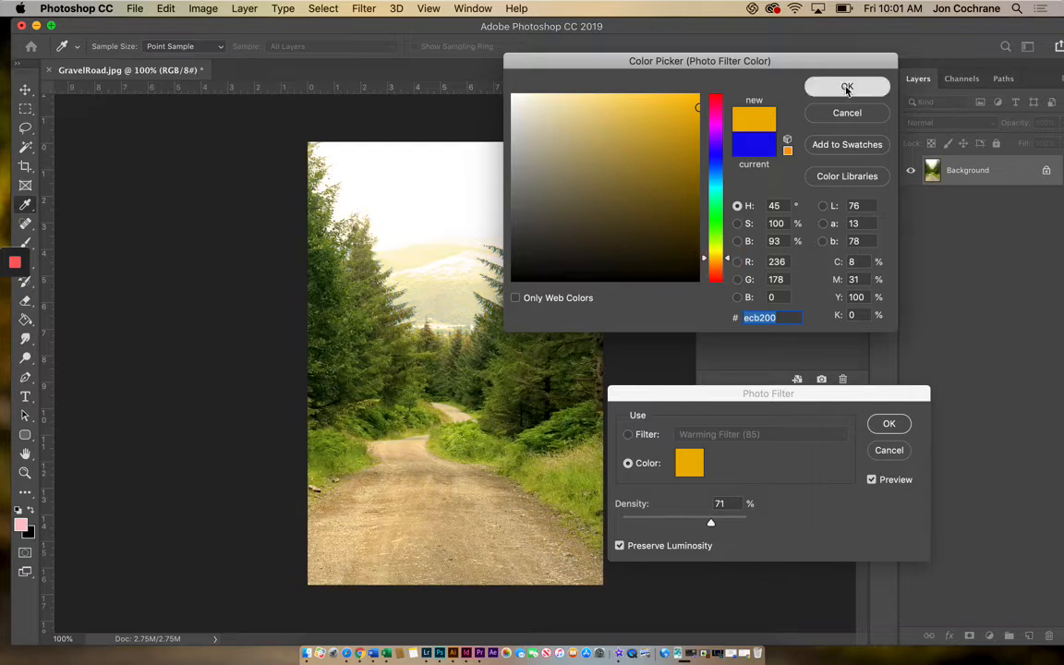
pyautogui.click(848, 86)
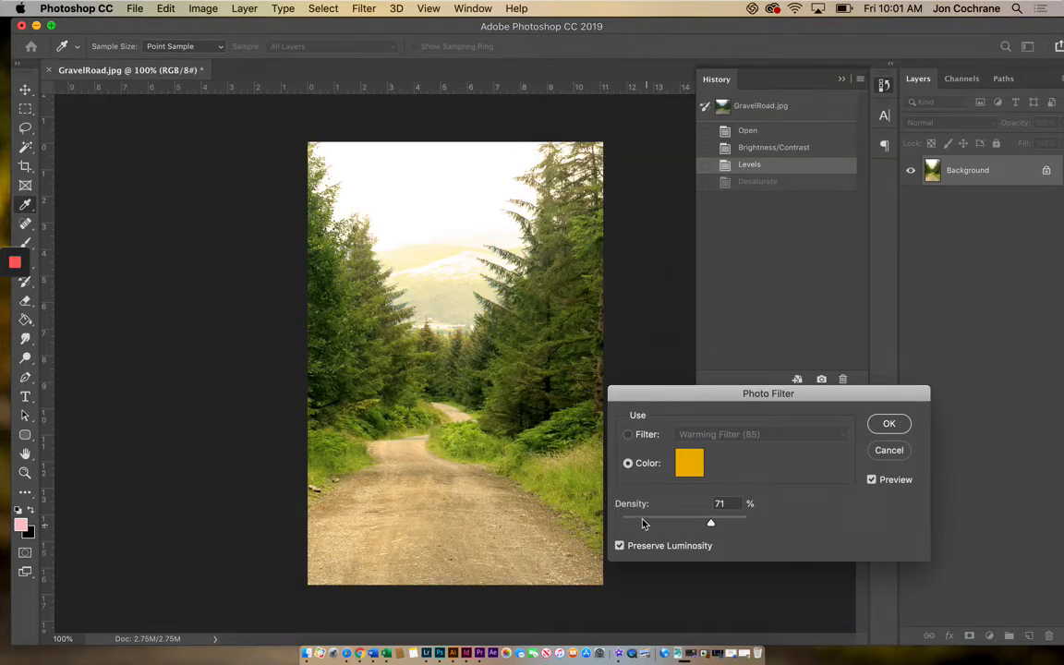
pyautogui.moveTo(644, 524); pyautogui.dragTo(705, 524)
pyautogui.click(890, 424)
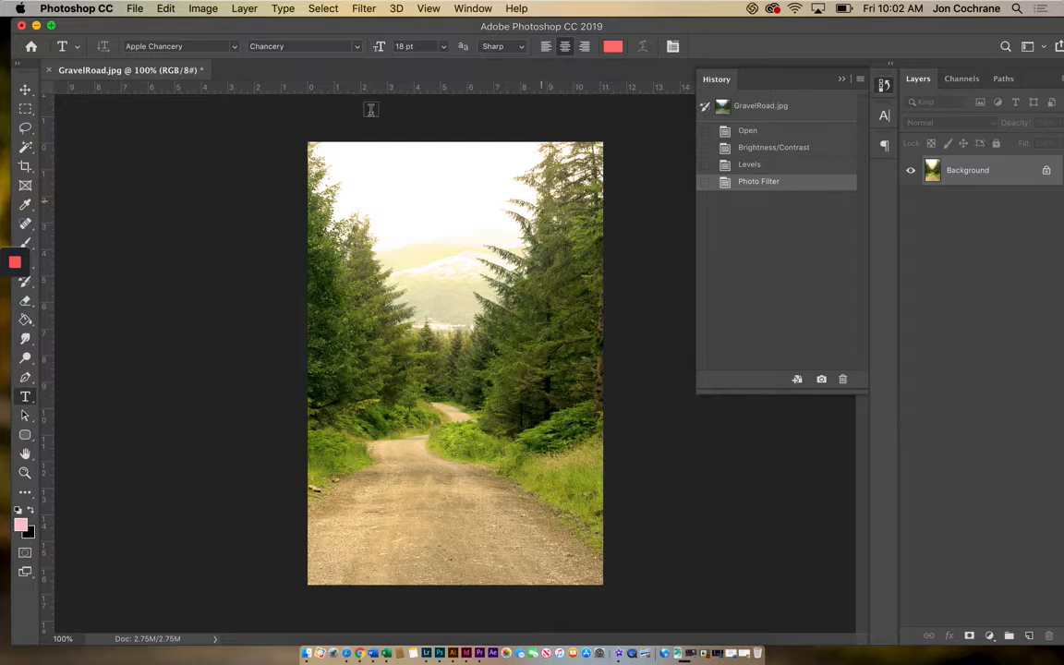
# Try darkening the foreground road with the Burn tool at brush size 700, Midtones range and 50% exposure, and undo the stroke.
pyautogui.click(26, 359)
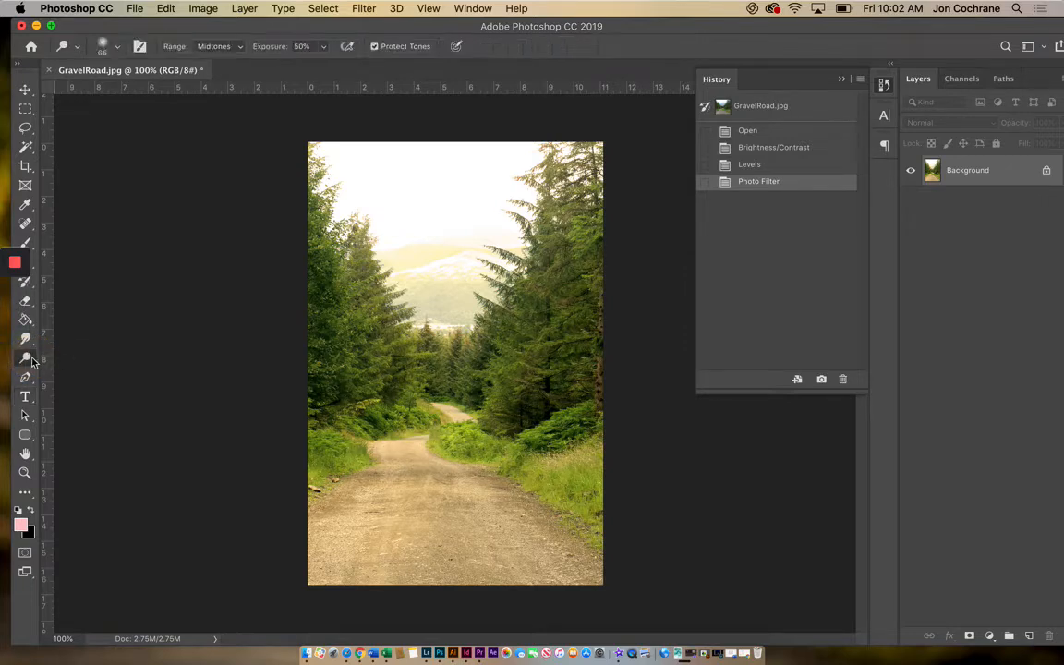
pyautogui.moveTo(32, 361)
pyautogui.mouseDown()
pyautogui.moveTo(76, 381)
pyautogui.moveTo(78, 357)
pyautogui.moveTo(82, 372)
pyautogui.mouseUp()
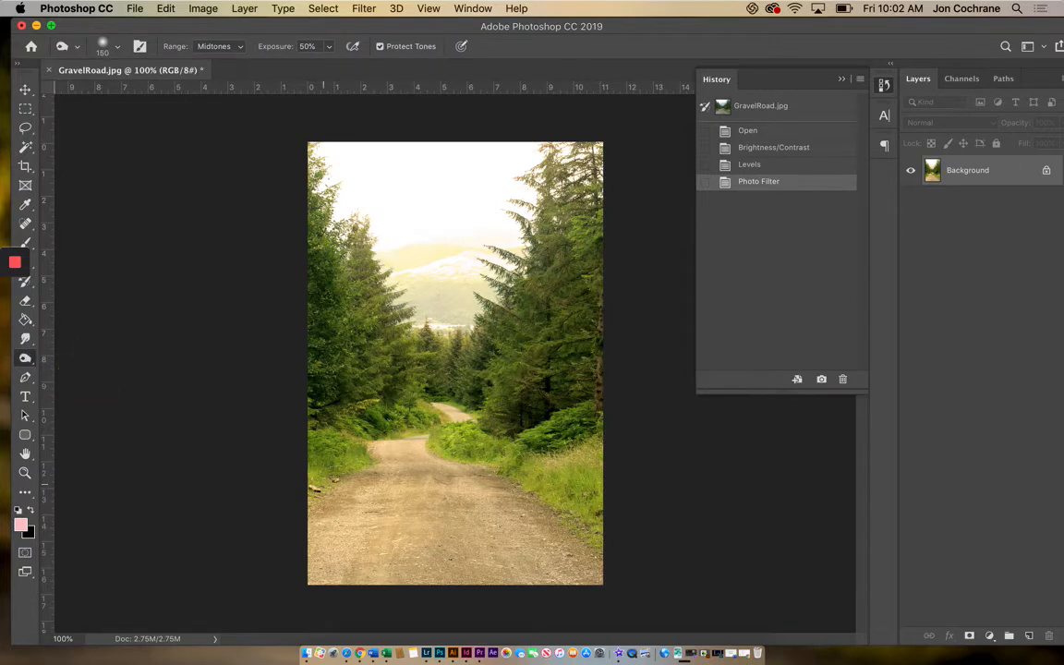
pyautogui.press(']')
pyautogui.press(']')
pyautogui.press(']')
pyautogui.press(']')
pyautogui.press(']')
pyautogui.press(']')
pyautogui.press(']')
pyautogui.press(']')
pyautogui.moveTo(420, 546)
pyautogui.mouseDown()
pyautogui.moveTo(429, 532)
pyautogui.moveTo(589, 551)
pyautogui.mouseUp()
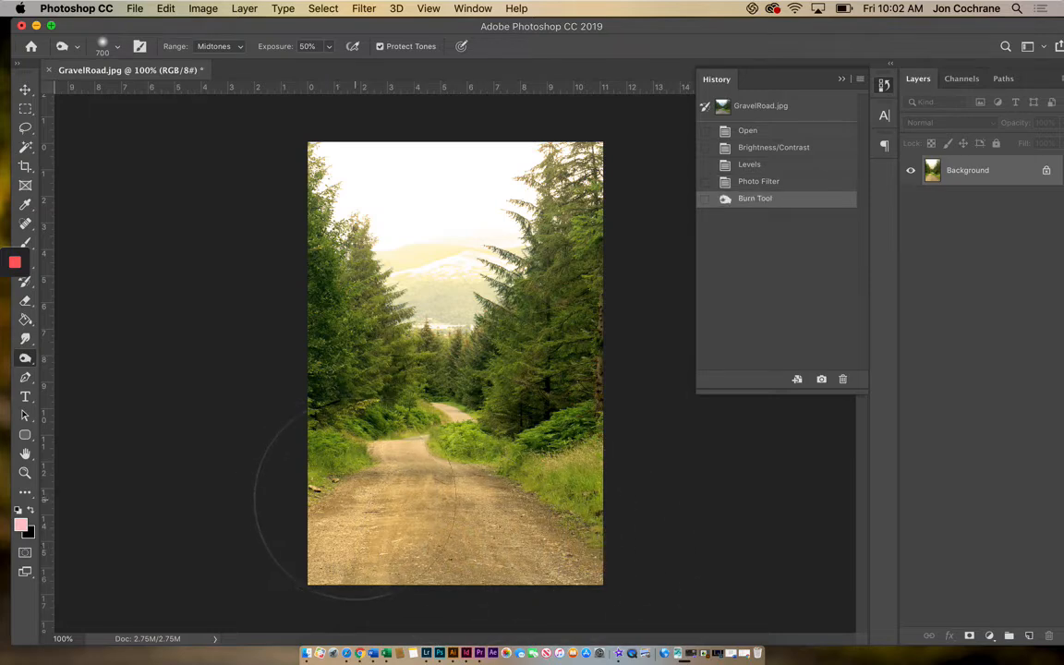
pyautogui.press('super+z')
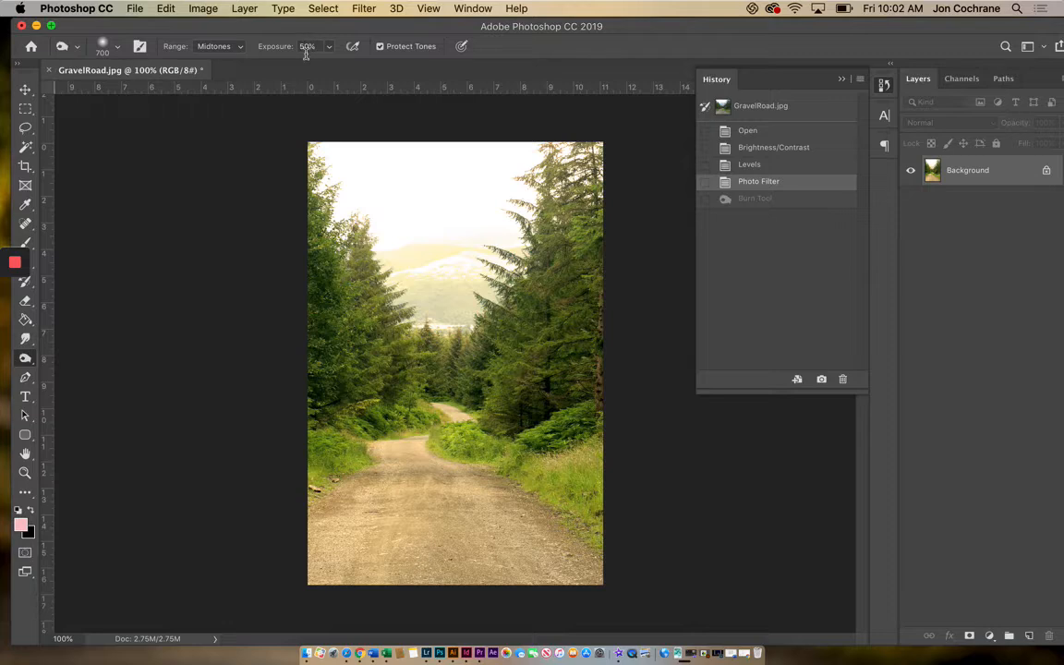
# Darken the foreground of the gravel road and the bright sky with the Burn tool.
pyautogui.moveTo(342, 541); pyautogui.dragTo(665, 536)
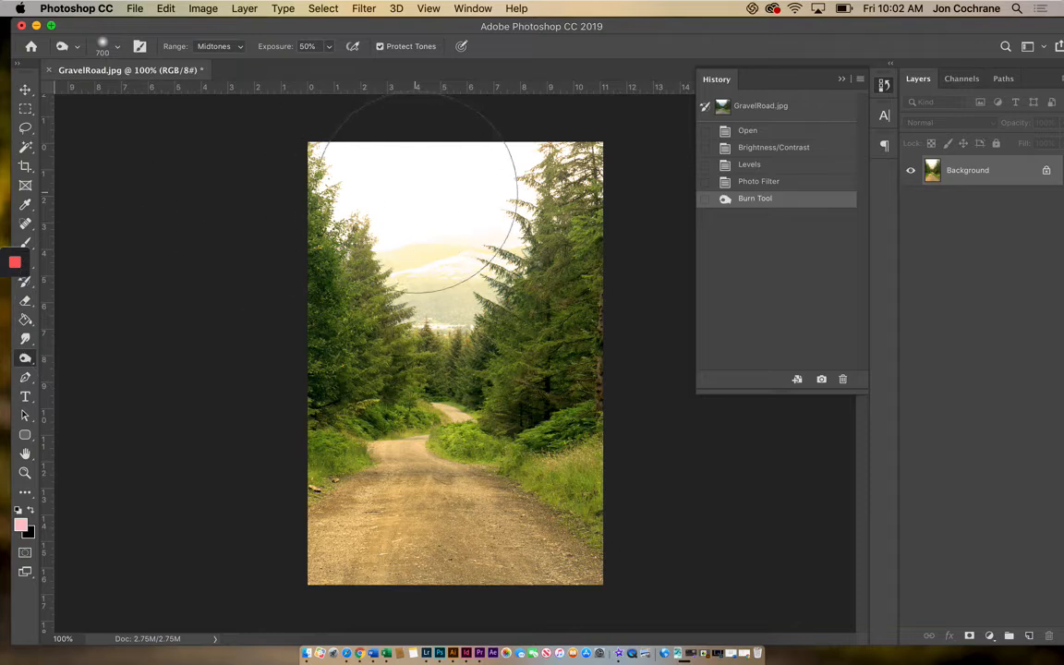
pyautogui.click(379, 176)
pyautogui.moveTo(414, 206)
pyautogui.mouseDown()
pyautogui.moveTo(376, 167)
pyautogui.moveTo(451, 198)
pyautogui.mouseUp()
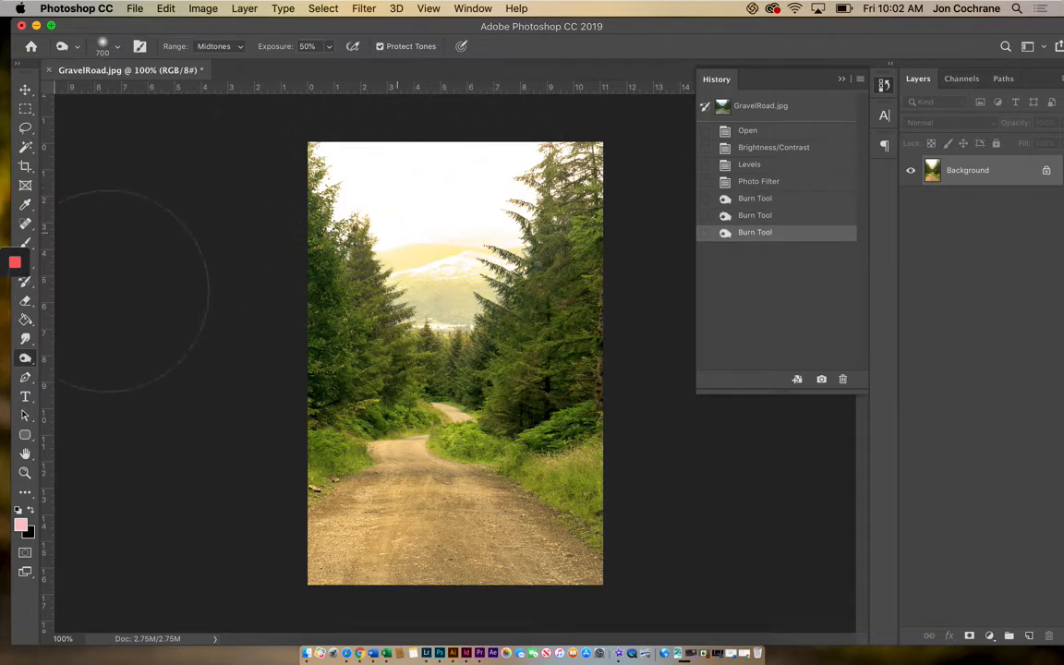
# Lighten the trees on both sides and the distant end of the road with the Dodge tool at brush size 500.
pyautogui.click(27, 361)
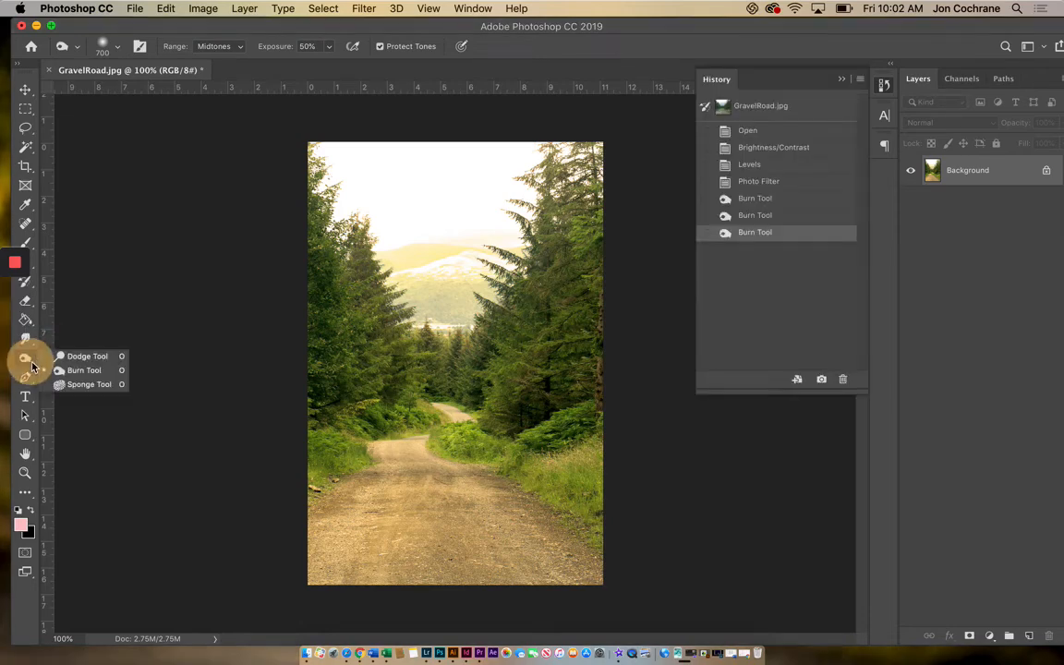
pyautogui.click(81, 356)
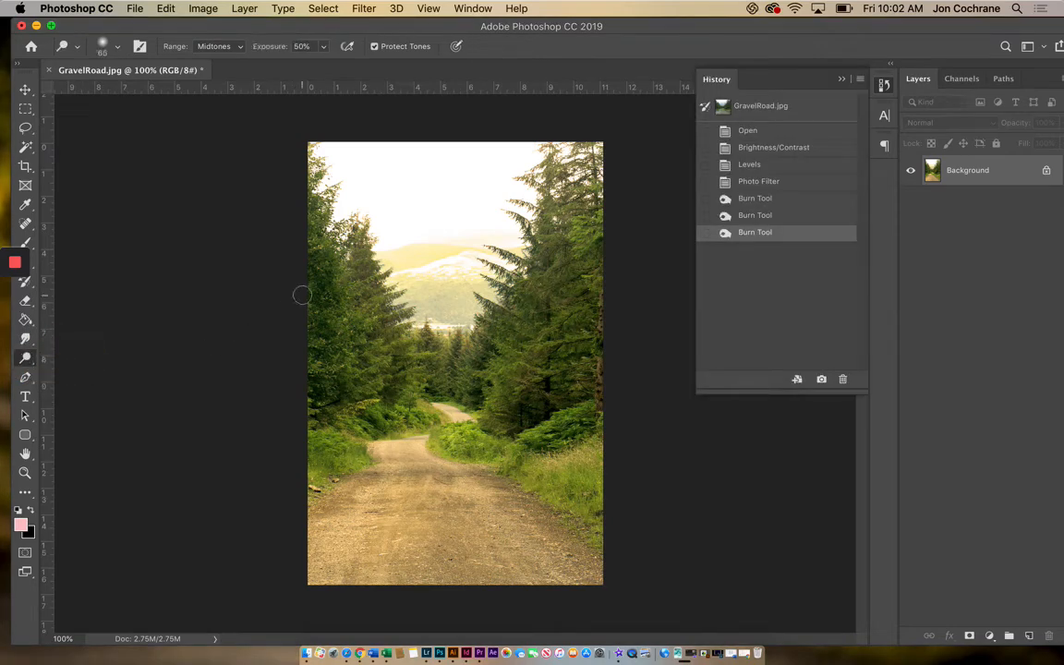
pyautogui.press(']')
pyautogui.press(']')
pyautogui.press(']')
pyautogui.press(']')
pyautogui.press(']')
pyautogui.press(']')
pyautogui.press(']')
pyautogui.press(']')
pyautogui.press(']')
pyautogui.press(']')
pyautogui.press(']')
pyautogui.press(']')
pyautogui.moveTo(305, 338)
pyautogui.mouseDown()
pyautogui.moveTo(292, 376)
pyautogui.moveTo(330, 343)
pyautogui.moveTo(305, 344)
pyautogui.moveTo(332, 378)
pyautogui.moveTo(307, 395)
pyautogui.mouseUp()
pyautogui.moveTo(545, 397)
pyautogui.mouseDown()
pyautogui.moveTo(591, 299)
pyautogui.moveTo(589, 364)
pyautogui.moveTo(626, 462)
pyautogui.moveTo(568, 405)
pyautogui.moveTo(611, 342)
pyautogui.moveTo(605, 277)
pyautogui.moveTo(595, 321)
pyautogui.moveTo(604, 445)
pyautogui.moveTo(620, 473)
pyautogui.mouseUp()
pyautogui.click(438, 394)
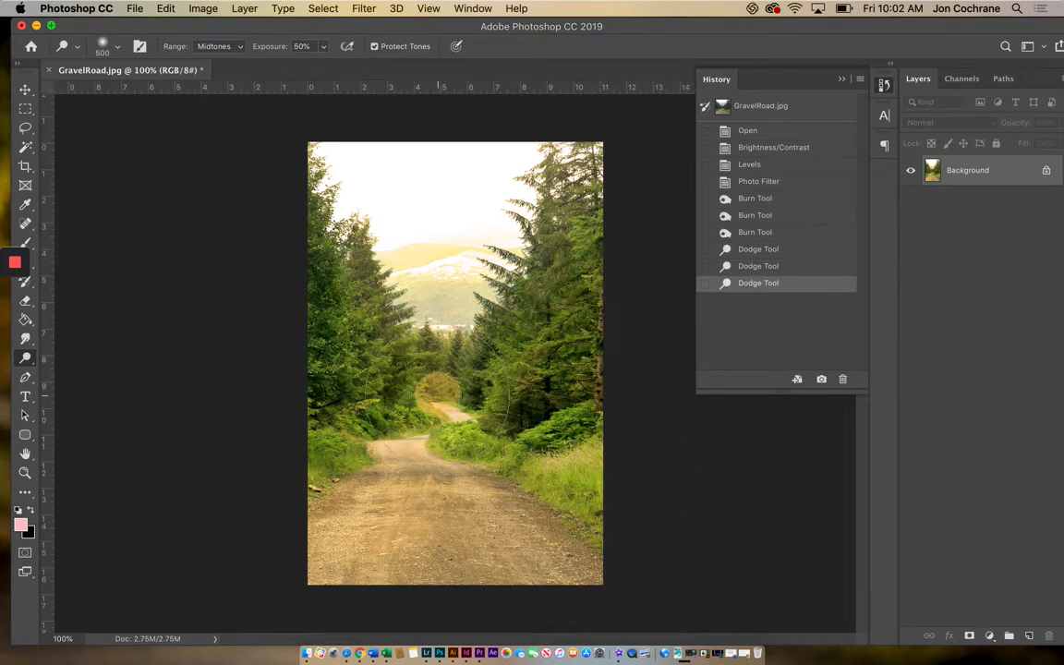
# Drain the color from the mountains and surrounding trees with the Sponge tool in Desaturate mode at brush size 700.
pyautogui.click(31, 362)
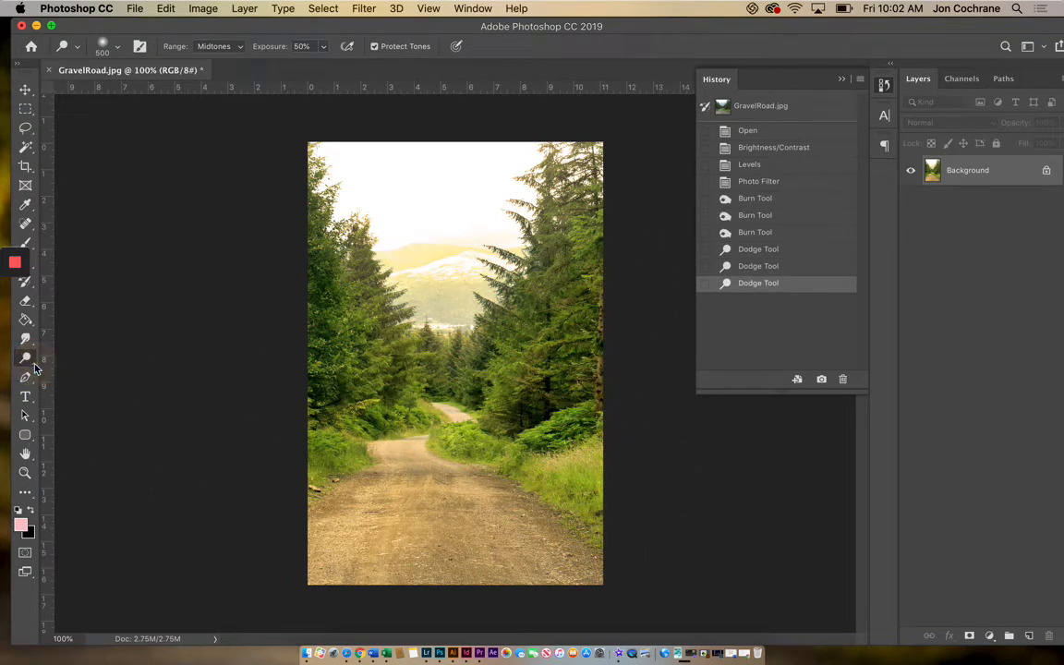
pyautogui.click(31, 362)
pyautogui.click(28, 359)
pyautogui.moveTo(30, 362)
pyautogui.mouseDown()
pyautogui.moveTo(61, 361)
pyautogui.moveTo(82, 386)
pyautogui.mouseUp()
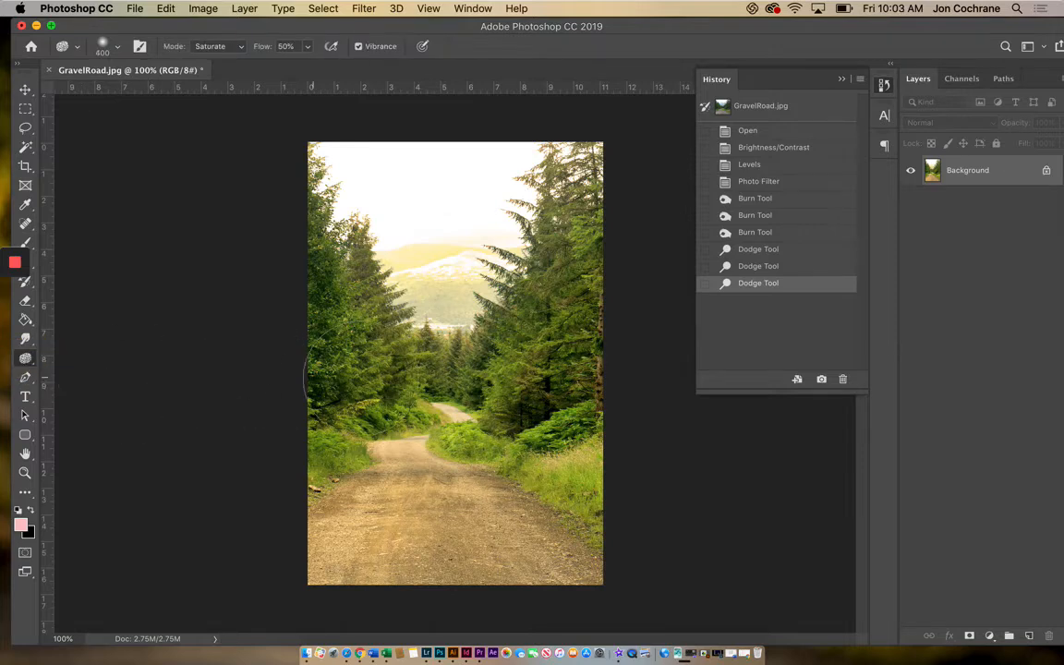
pyautogui.click(235, 47)
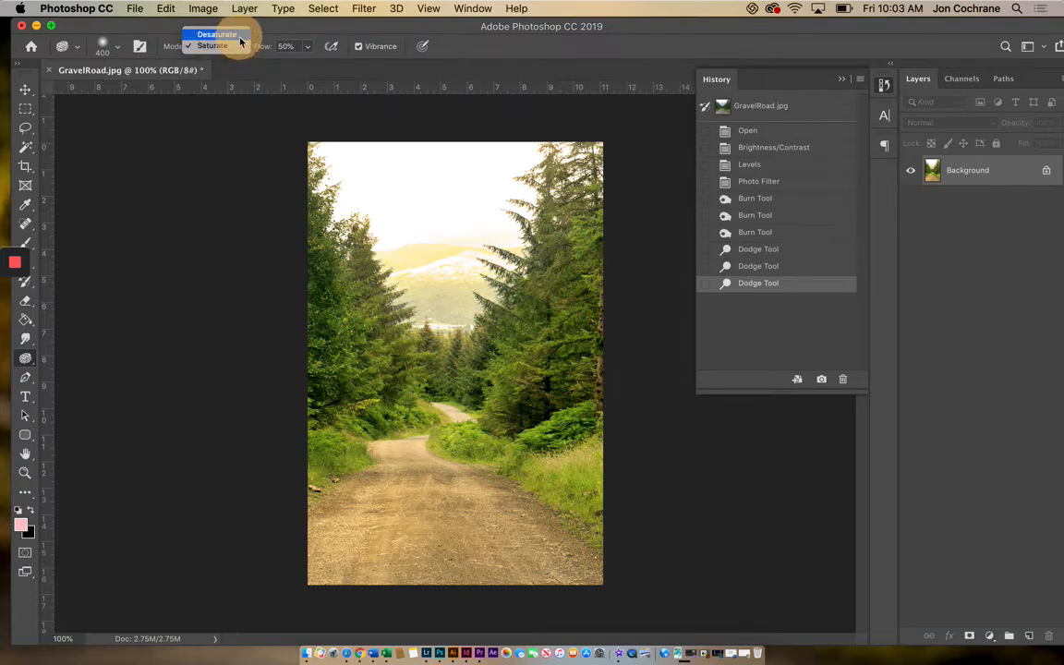
pyautogui.click(240, 41)
pyautogui.press(']')
pyautogui.press(']')
pyautogui.press(']')
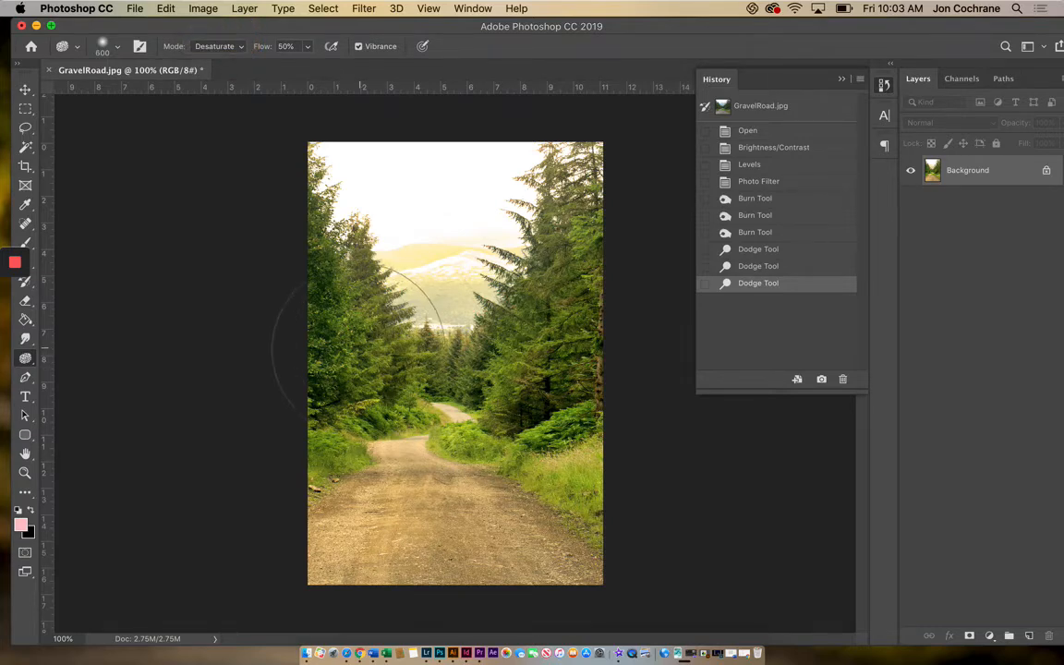
pyautogui.moveTo(388, 369)
pyautogui.mouseDown()
pyautogui.moveTo(528, 374)
pyautogui.moveTo(442, 366)
pyautogui.moveTo(519, 347)
pyautogui.moveTo(155, 390)
pyautogui.moveTo(289, 364)
pyautogui.moveTo(539, 208)
pyautogui.moveTo(449, 231)
pyautogui.moveTo(313, 345)
pyautogui.moveTo(318, 271)
pyautogui.moveTo(204, 316)
pyautogui.moveTo(515, 308)
pyautogui.mouseUp()
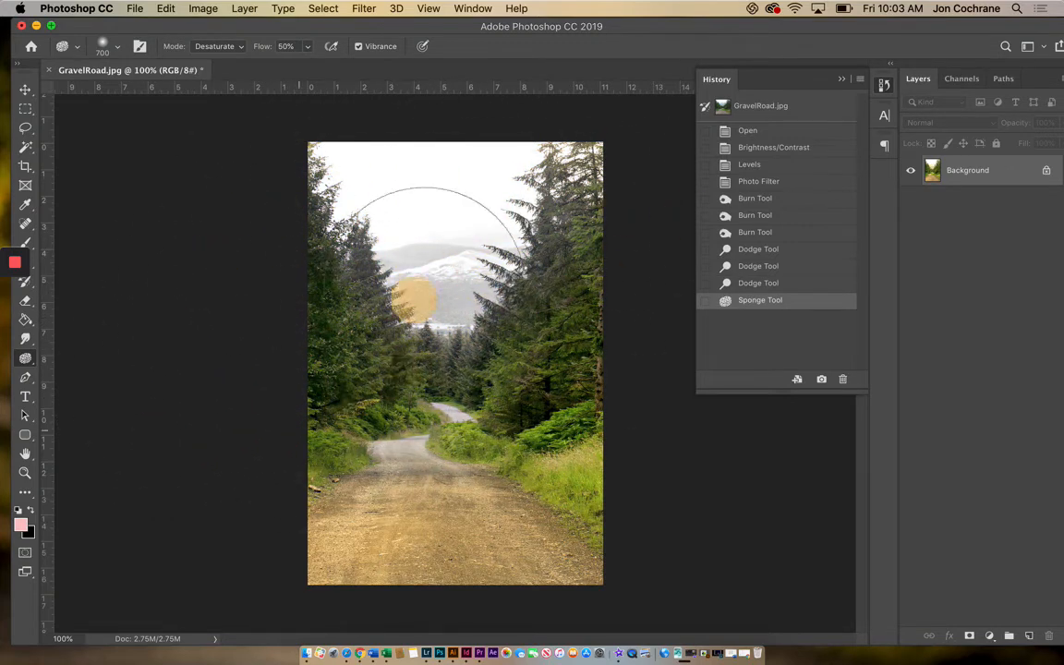
pyautogui.moveTo(448, 301); pyautogui.dragTo(457, 283)
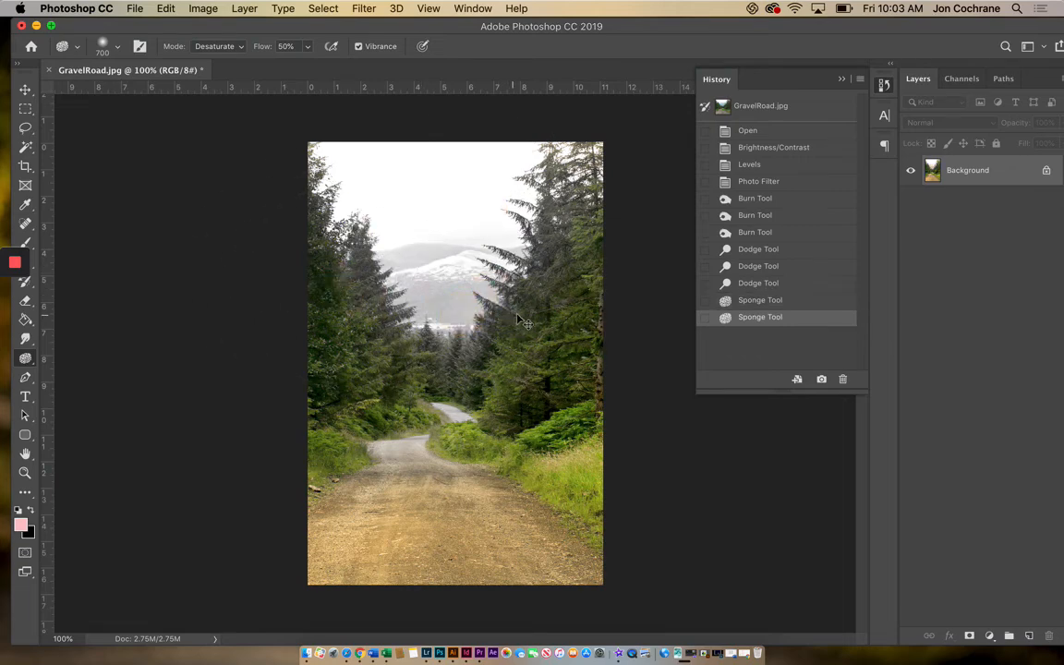
# Undo both desaturating sponge strokes.
pyautogui.press('super+z')
pyautogui.press('super+shift+z')
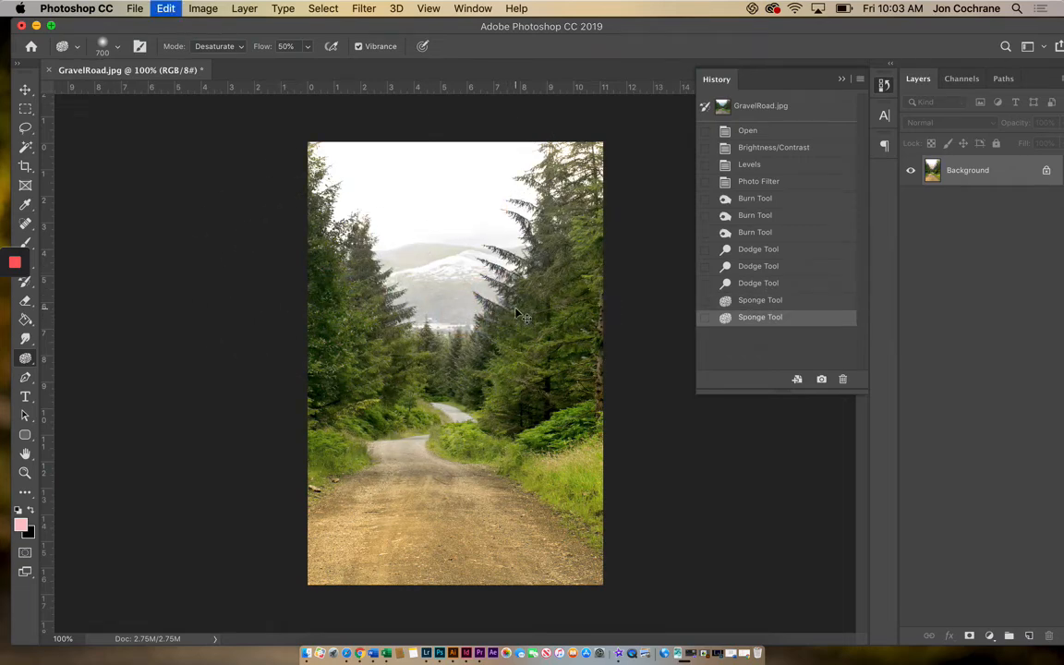
pyautogui.press('super+z')
pyautogui.press('super+z')
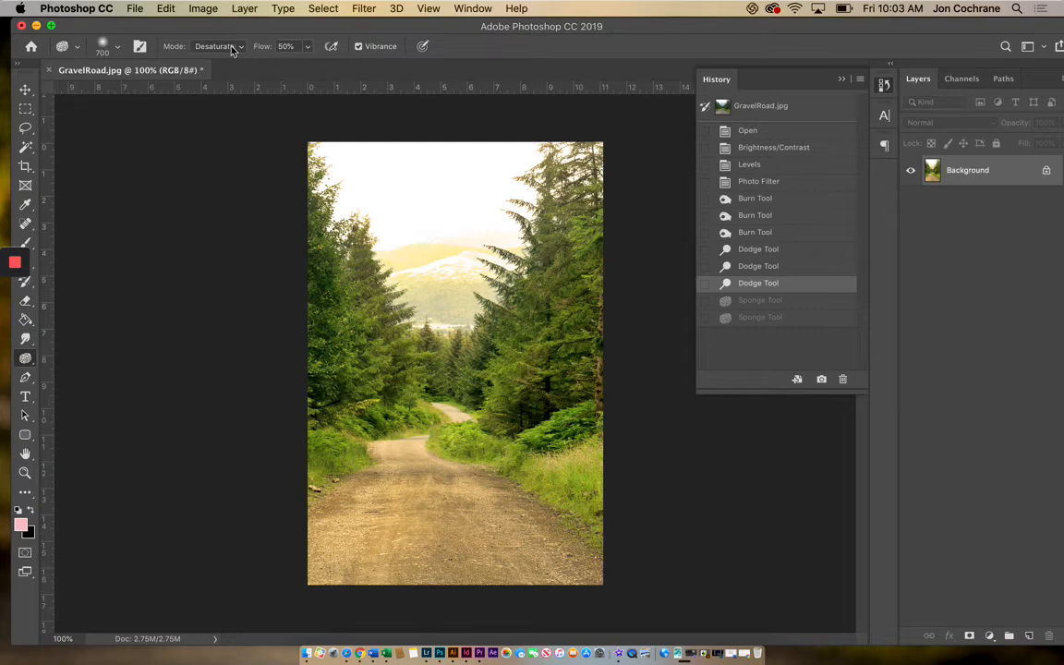
# Intensify the color of the trees on both sides with the Sponge tool in Saturate mode at brush size 600.
pyautogui.click(233, 51)
pyautogui.click(222, 58)
pyautogui.press('[')
pyautogui.moveTo(350, 373)
pyautogui.mouseDown()
pyautogui.moveTo(335, 373)
pyautogui.moveTo(328, 302)
pyautogui.moveTo(326, 383)
pyautogui.moveTo(319, 365)
pyautogui.mouseUp()
pyautogui.moveTo(568, 357)
pyautogui.mouseDown()
pyautogui.moveTo(543, 385)
pyautogui.moveTo(582, 315)
pyautogui.moveTo(587, 386)
pyautogui.moveTo(617, 409)
pyautogui.mouseUp()
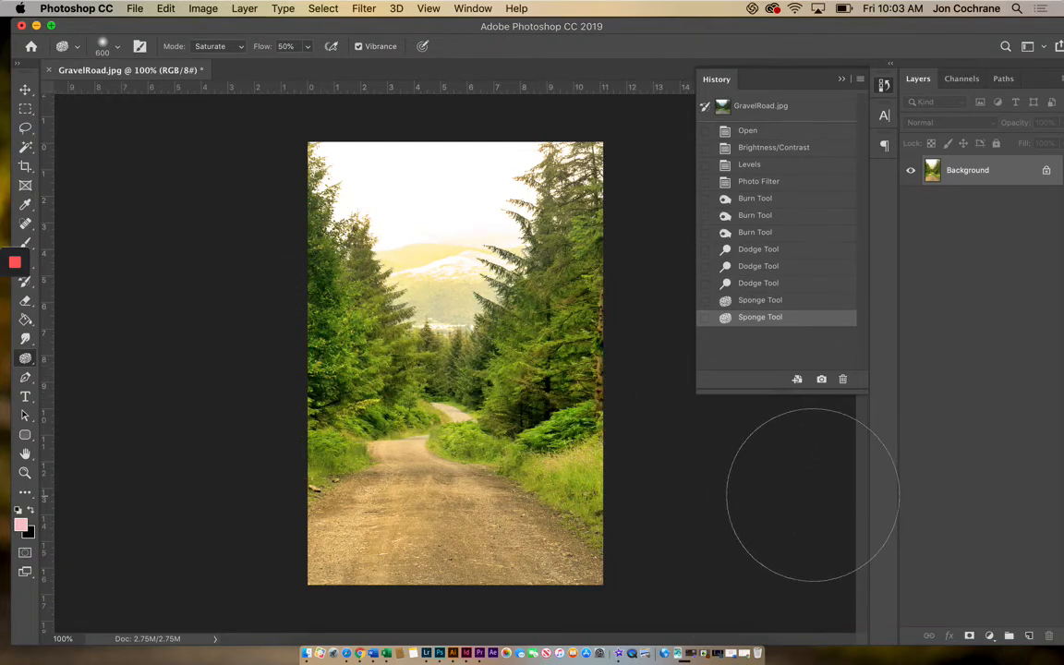
# Compare the edited photo with its original GravelRoad.jpg snapshot in the history, and return to the latest sponge state.
pyautogui.click(779, 106)
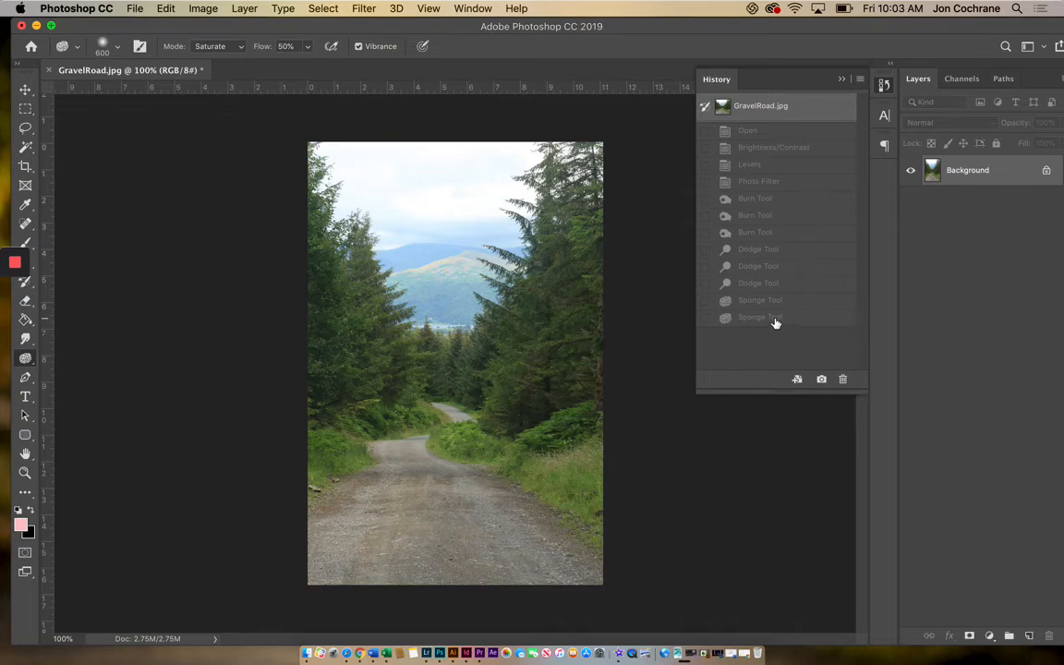
pyautogui.click(772, 317)
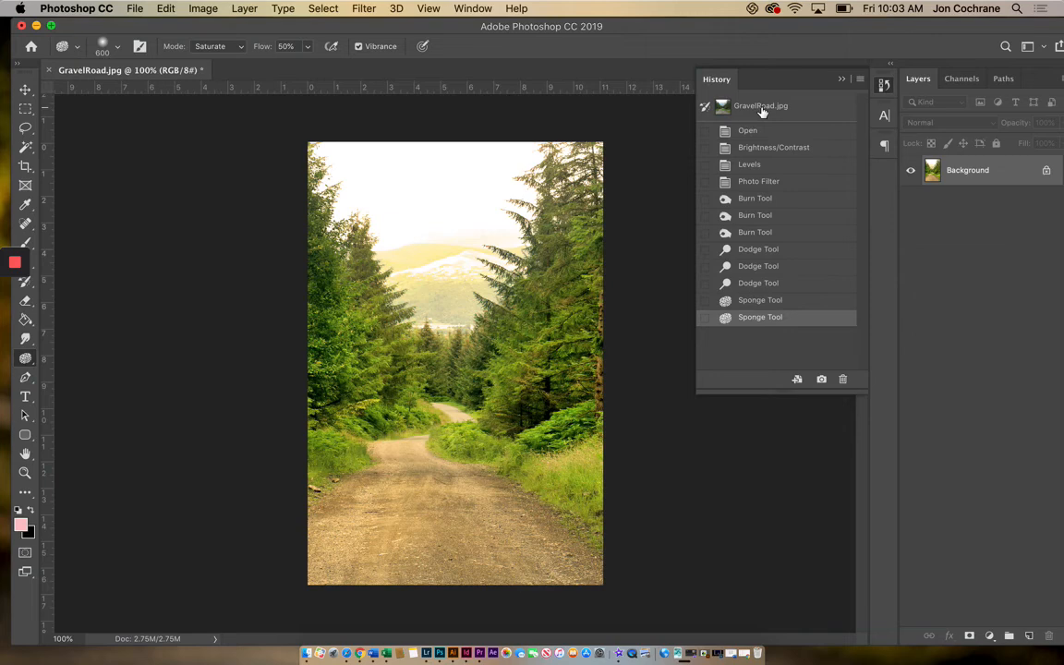
# Try a Hue/Saturation adjustment with the hue shifted to -52, and cancel it.
pyautogui.click(199, 10)
pyautogui.moveTo(226, 48)
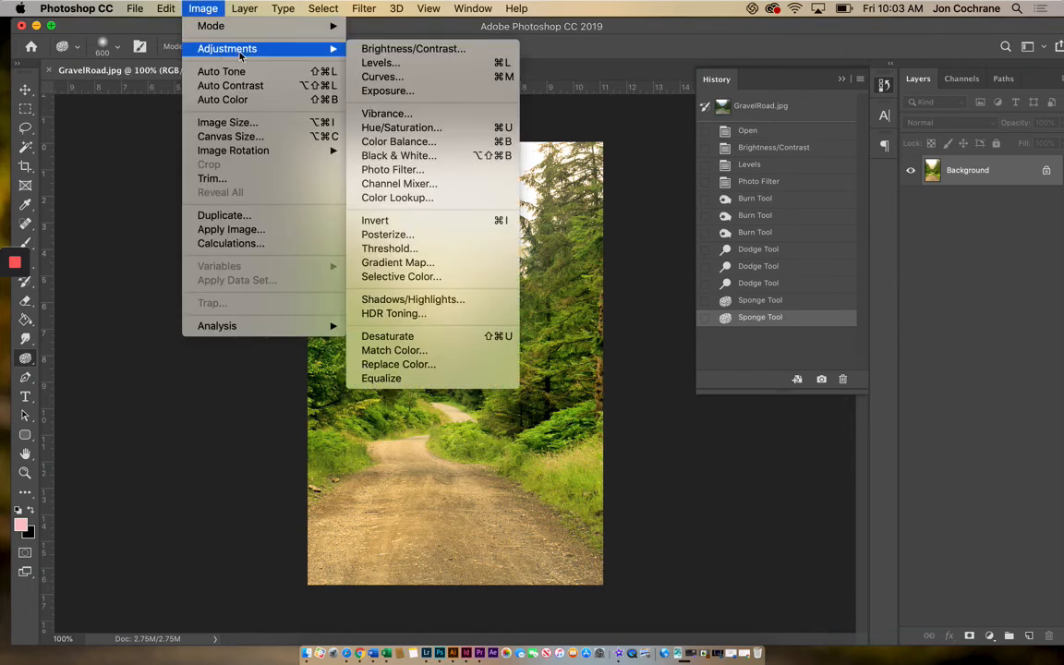
pyautogui.click(392, 126)
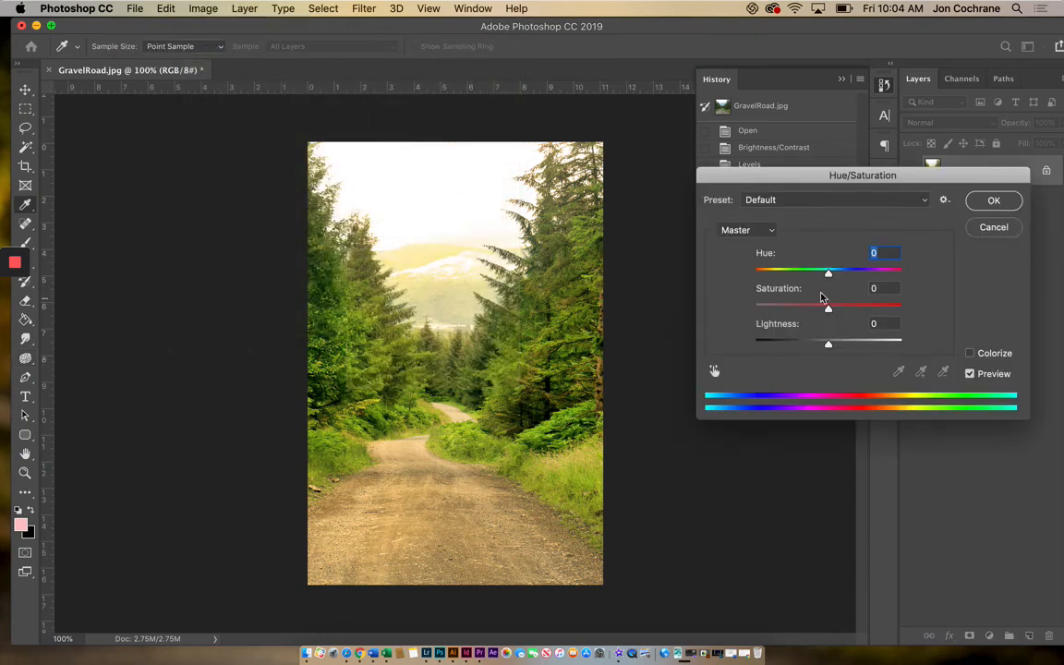
pyautogui.moveTo(830, 276); pyautogui.dragTo(795, 288)
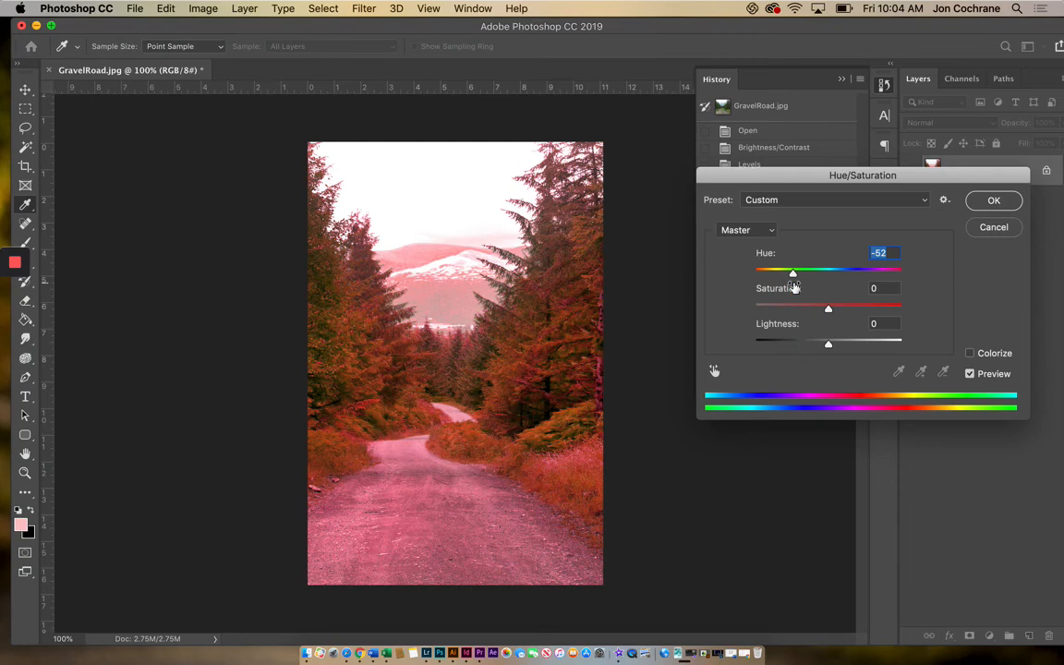
pyautogui.click(994, 228)
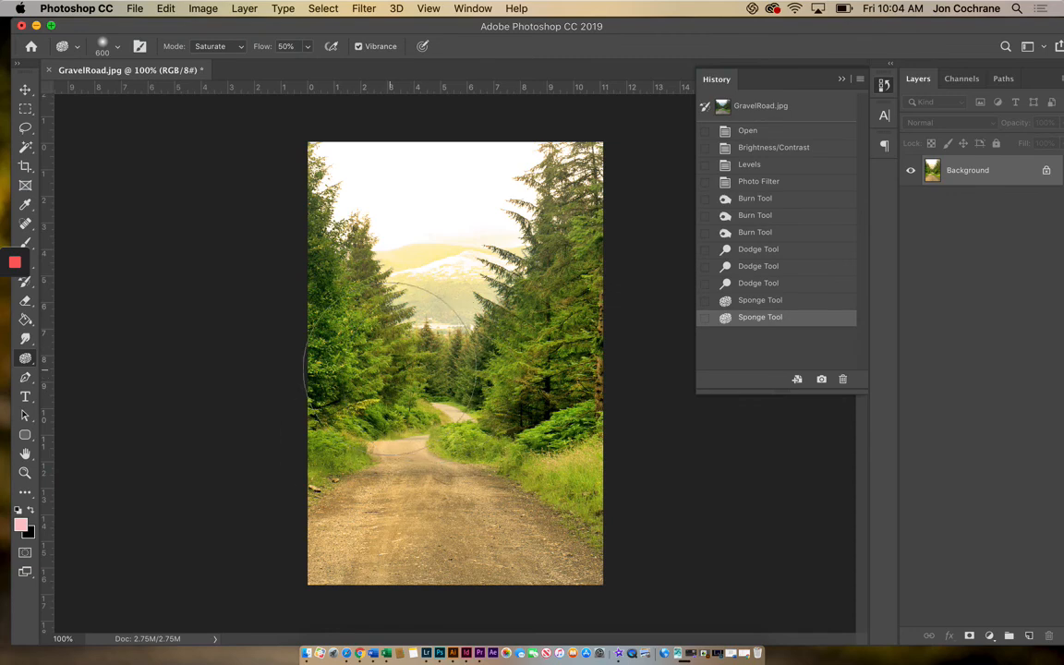
pyautogui.moveTo(9, 272)
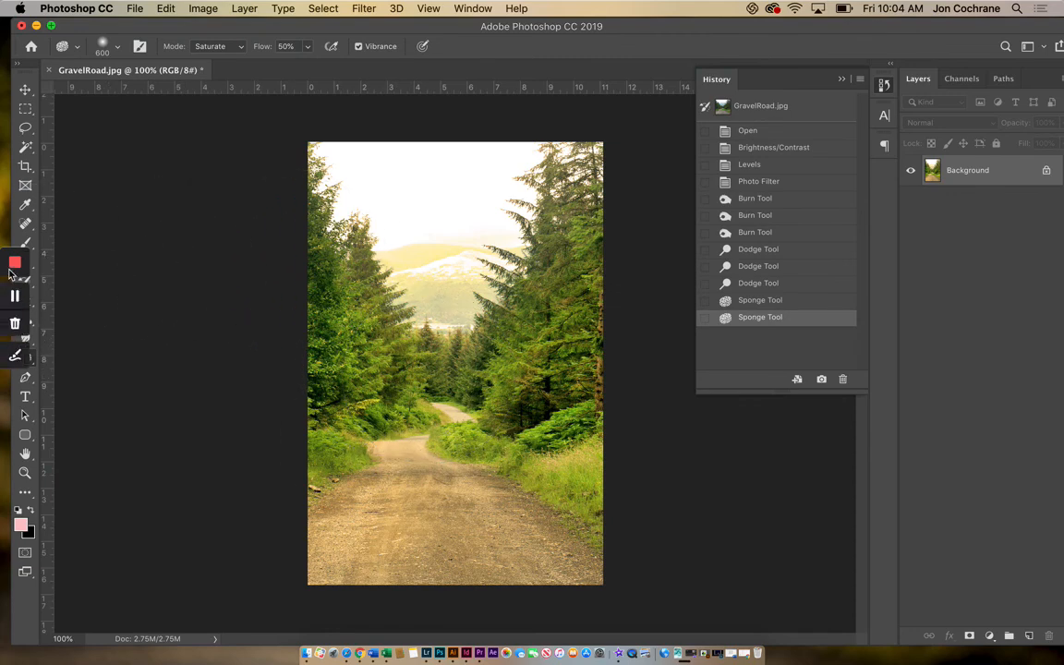